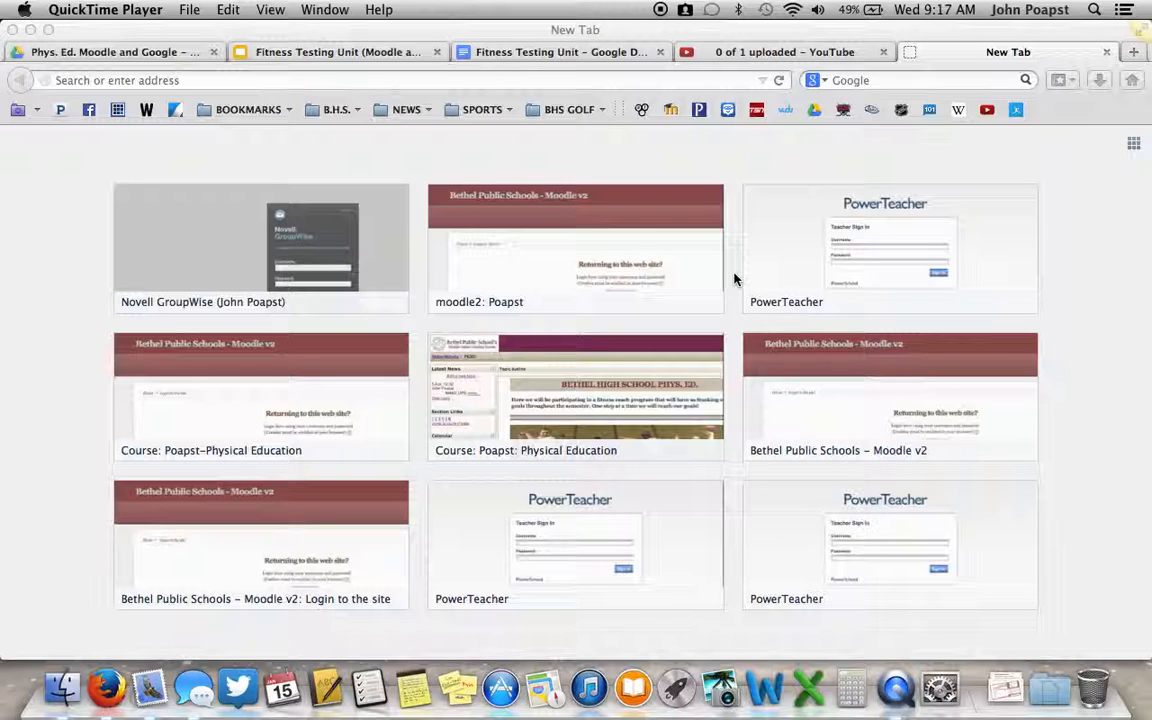
Go to the teacher's course category on the school's Moodle site and open the Physical Education course
click(672, 112)
click(672, 110)
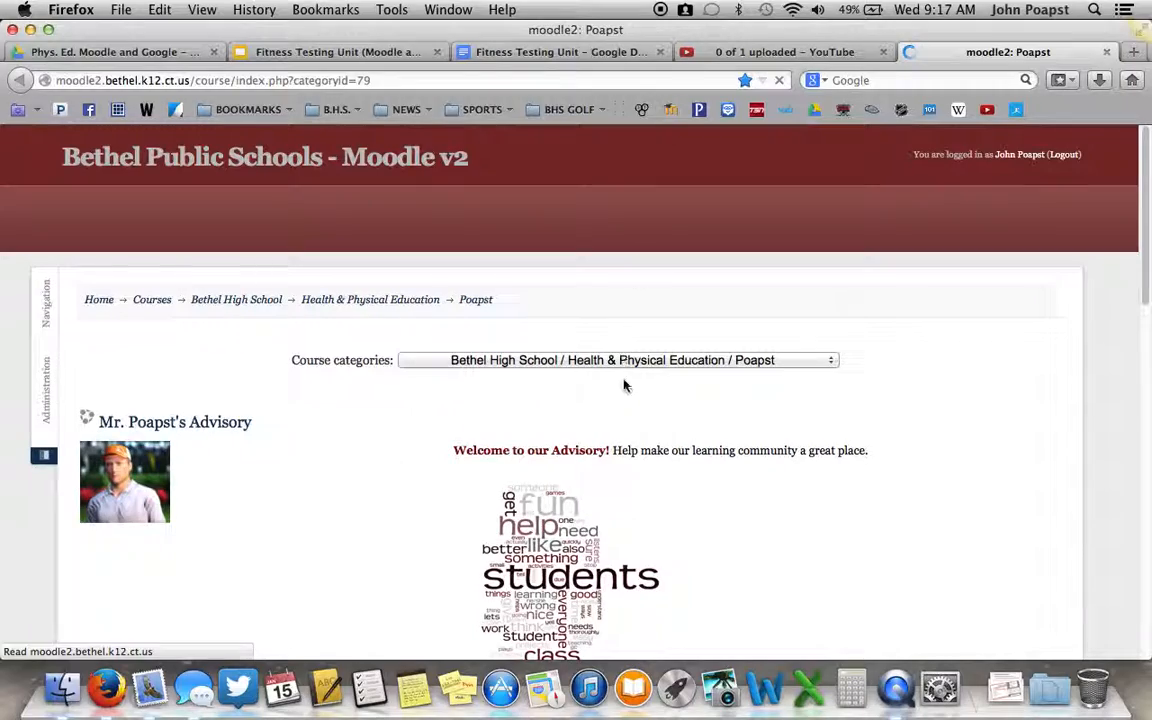
scroll(216, 465, down, 10)
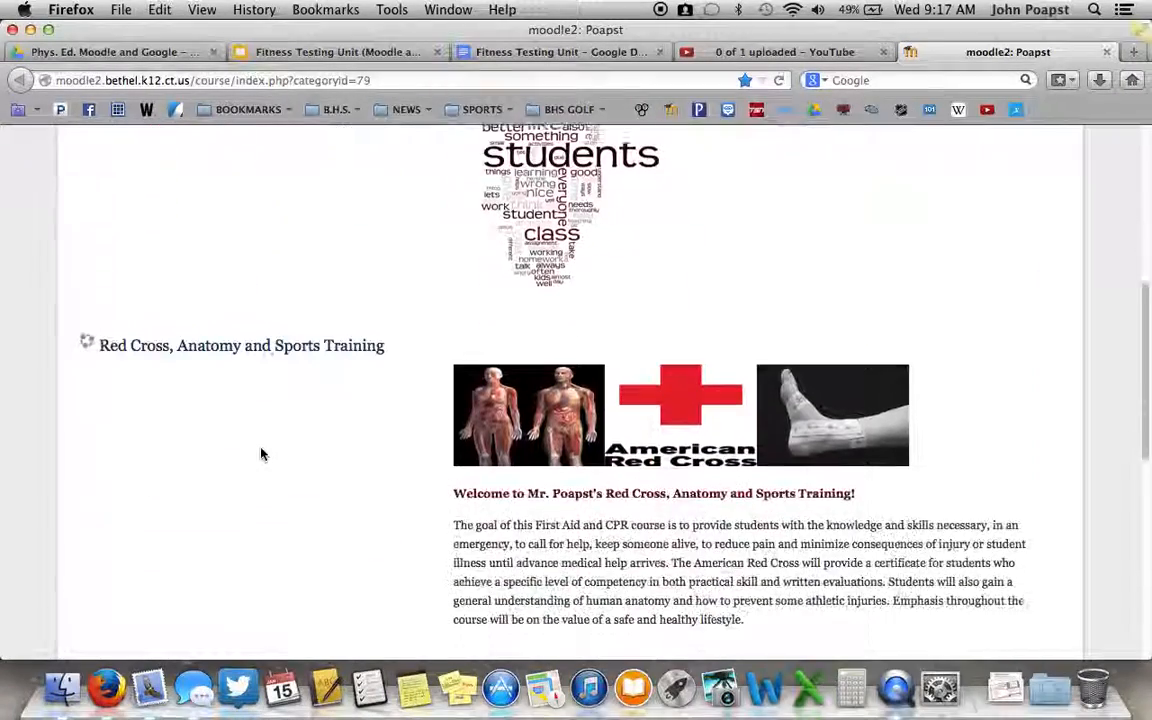
scroll(272, 435, down, 7)
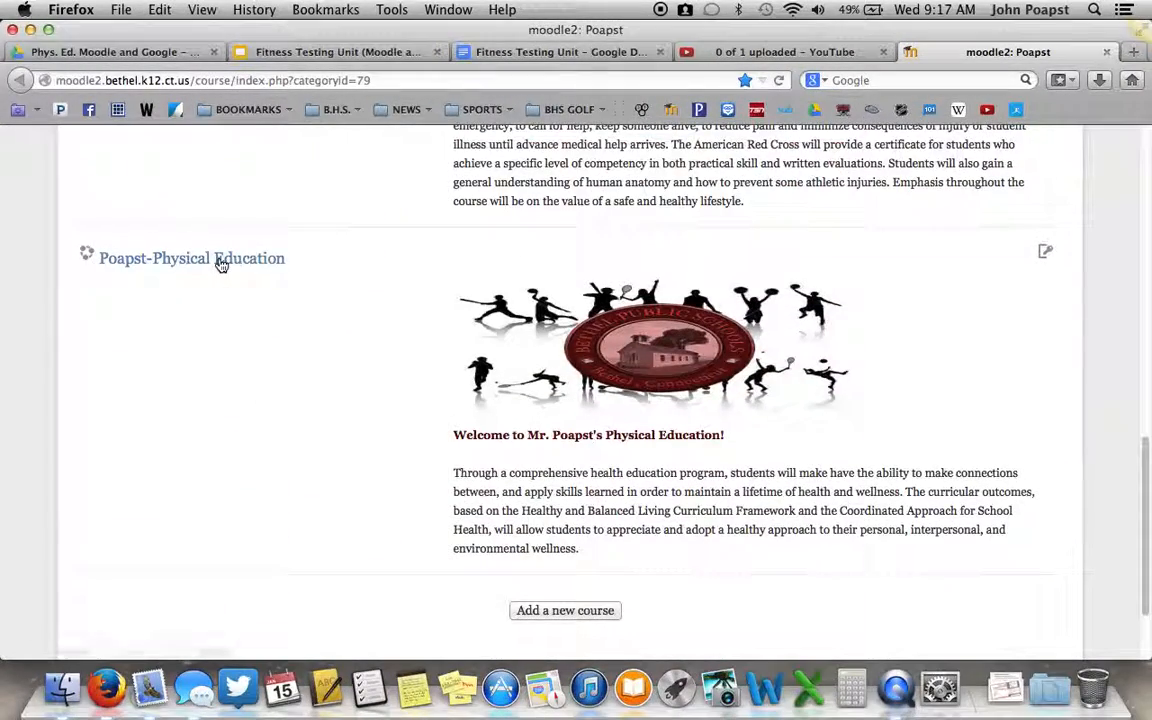
click(221, 263)
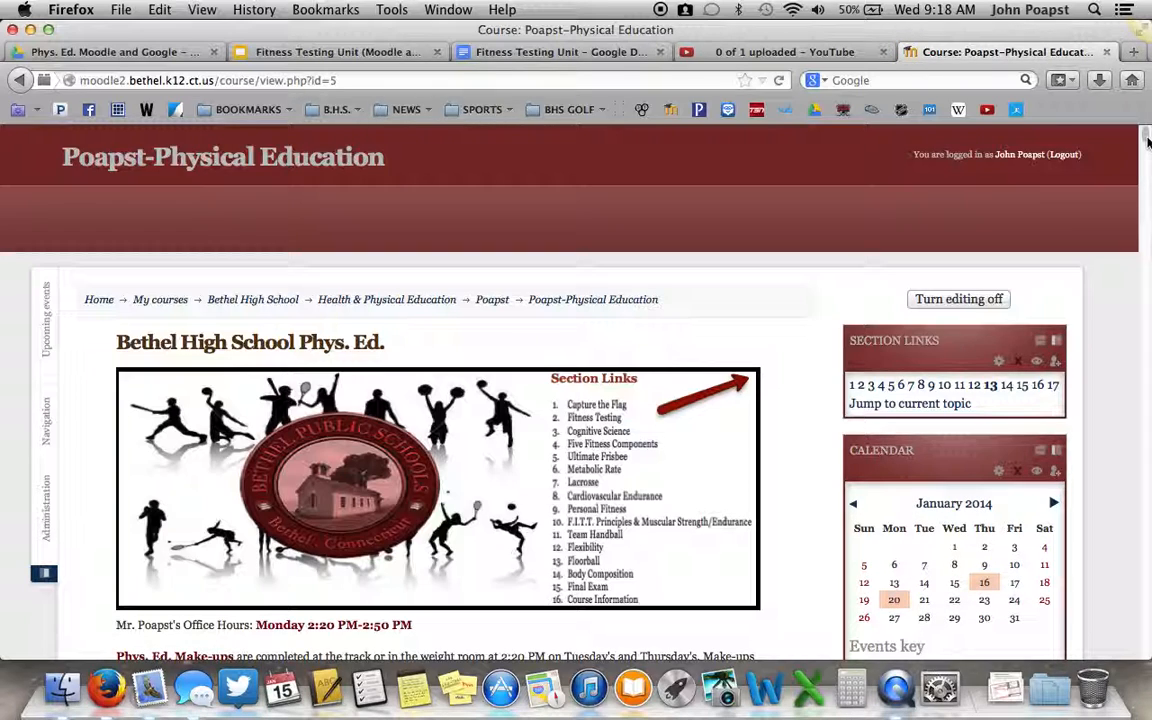
Review the Fitness Testing section at the end of the course page, including its Videos, Activities and Resources list
drag(1148, 142, 1147, 652)
scroll(561, 458, up, 10)
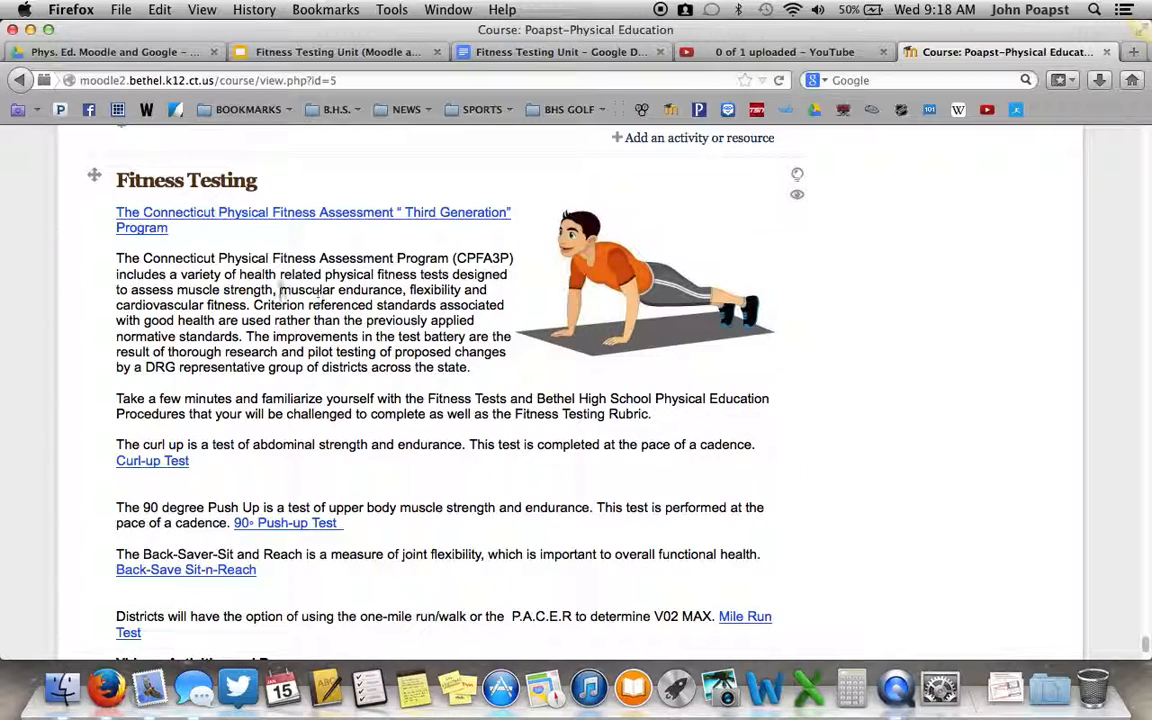
scroll(268, 348, down, 2)
scroll(275, 370, down, 5)
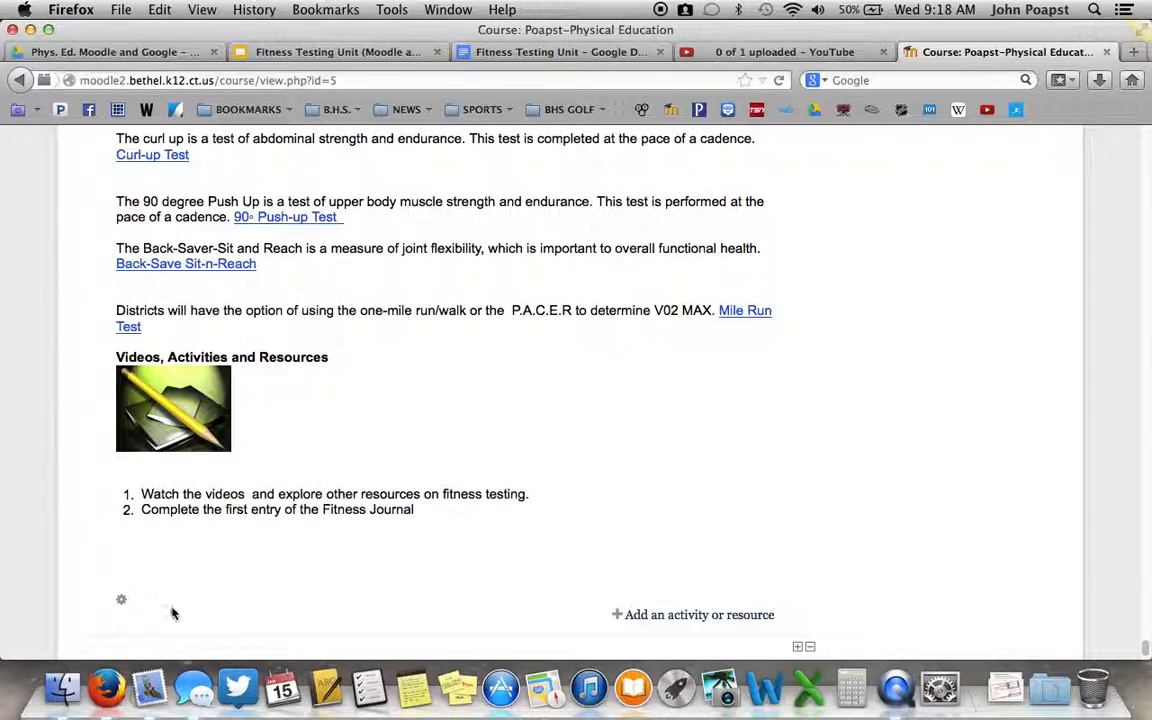
scroll(612, 472, up, 7)
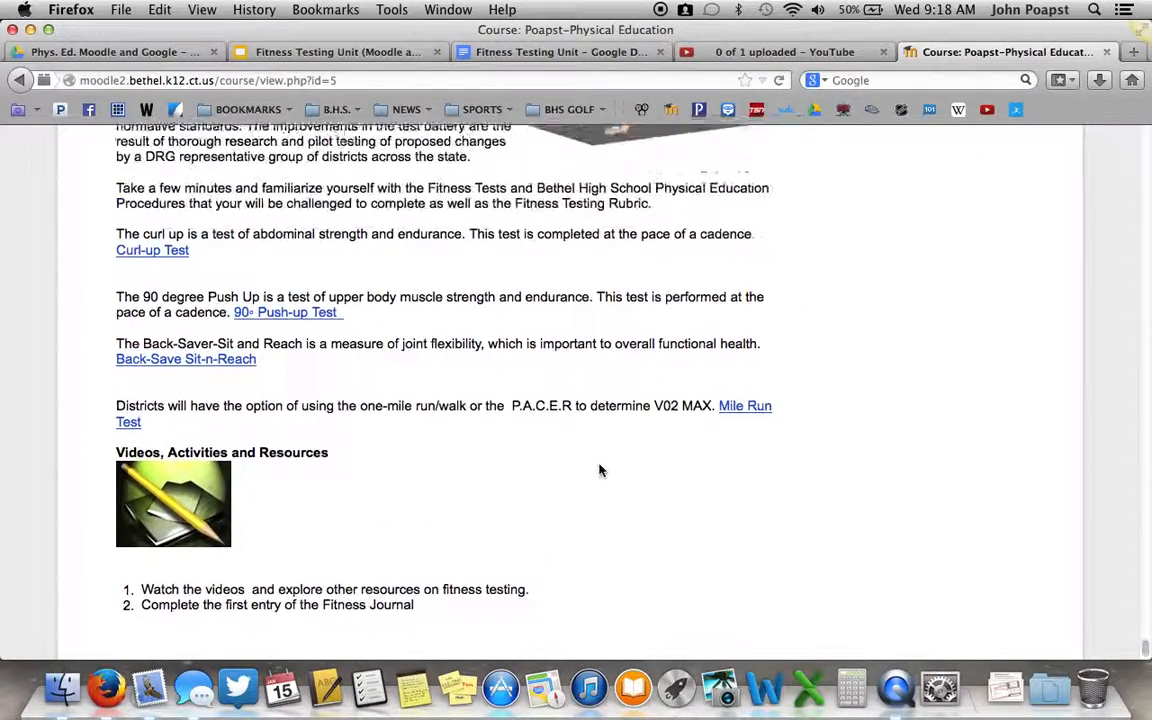
scroll(530, 510, down, 9)
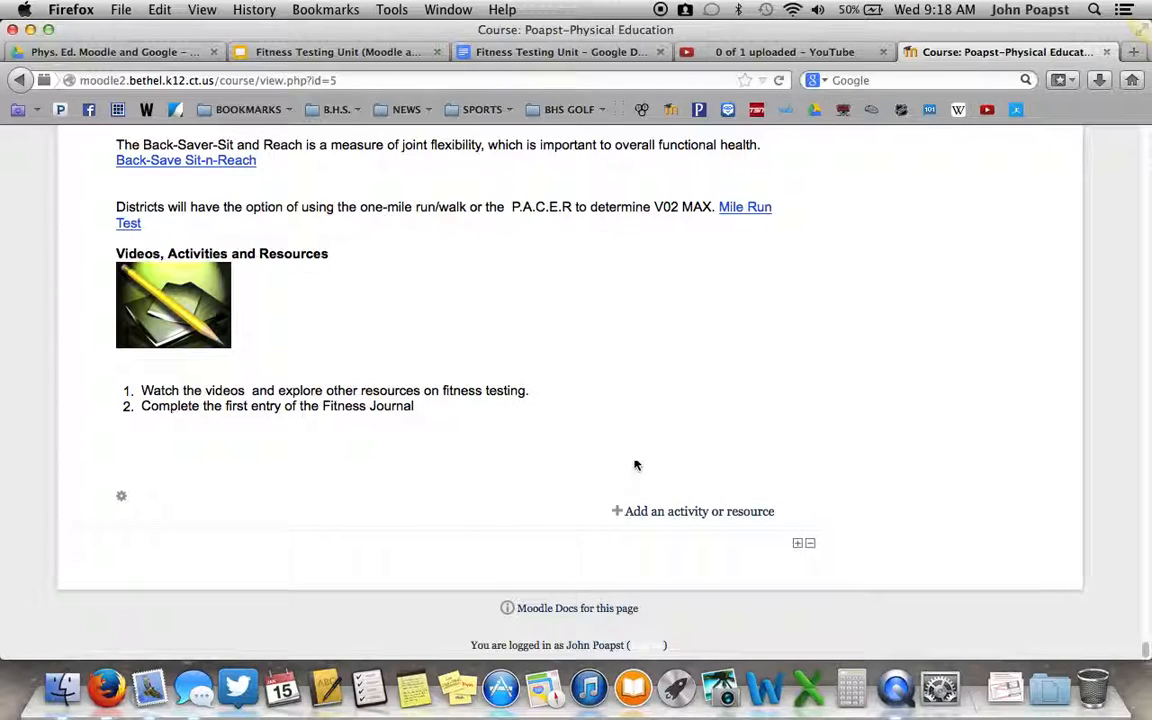
scroll(591, 345, up, 5)
scroll(591, 345, up, 10)
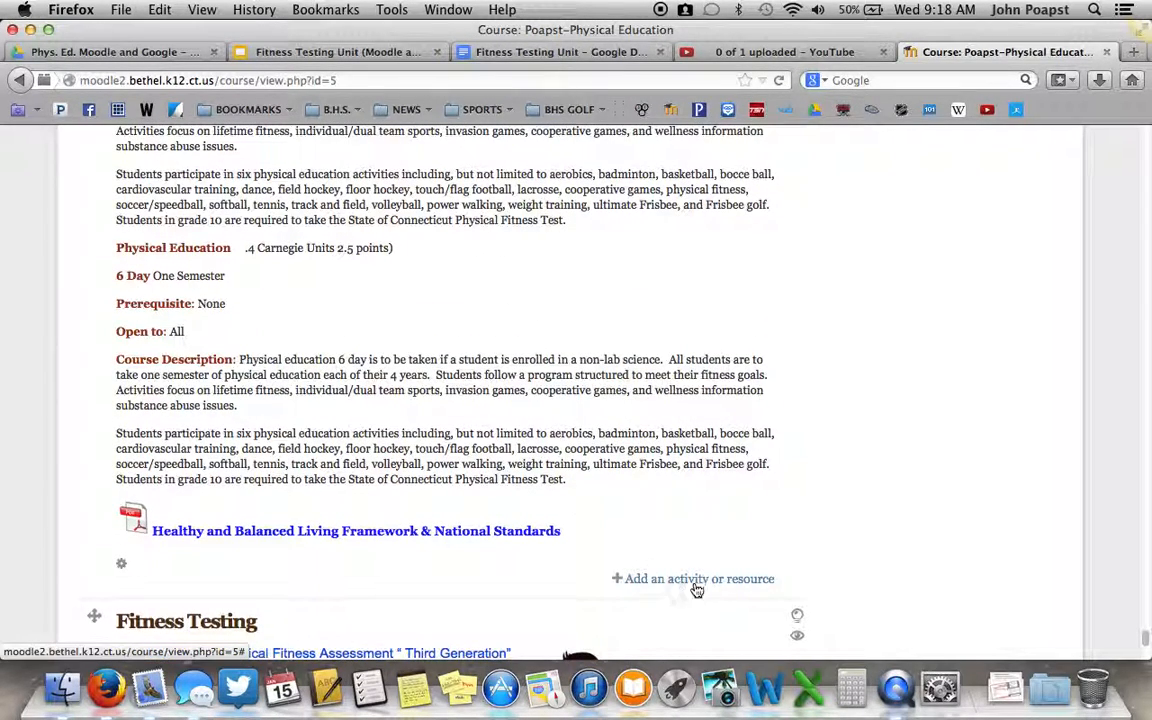
scroll(522, 449, down, 6)
scroll(522, 449, down, 11)
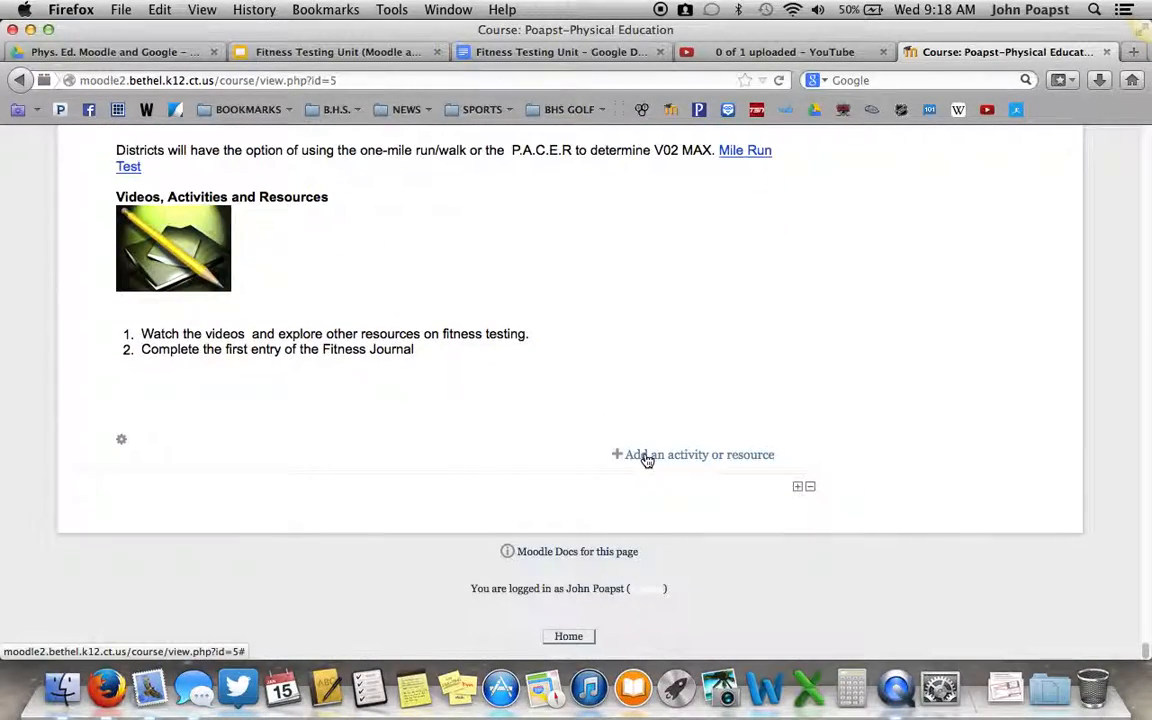
Add a new Assignment activity to the Fitness Testing section
click(647, 456)
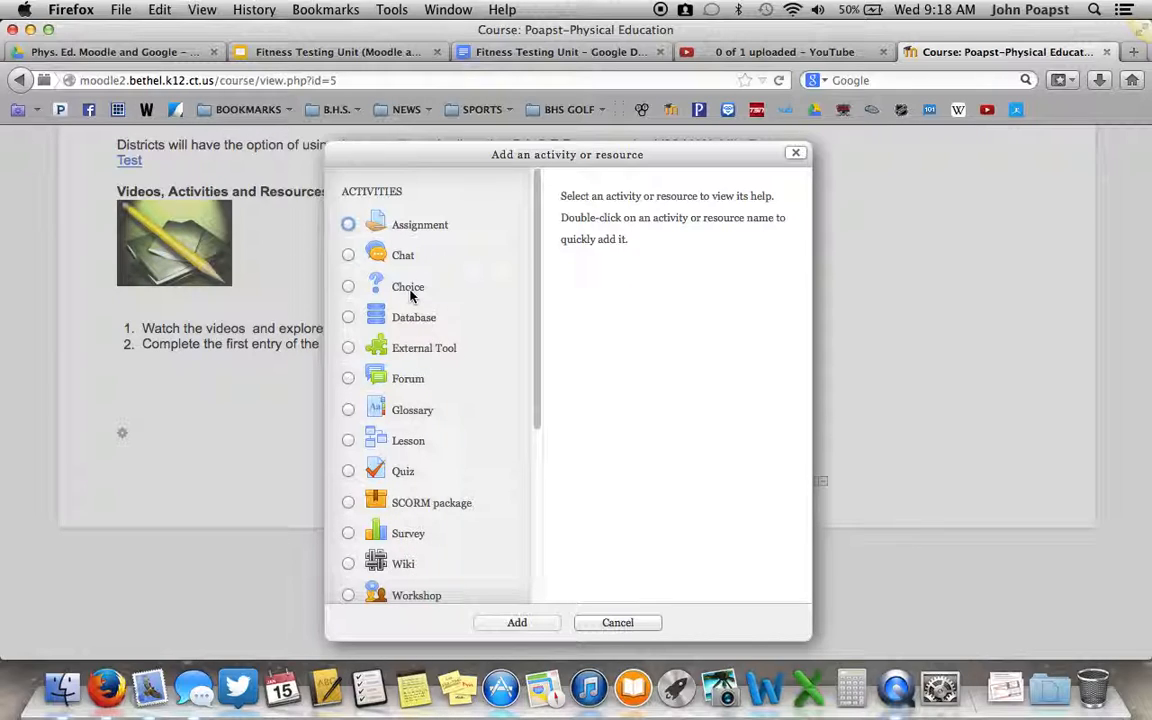
scroll(476, 398, down, 1)
scroll(473, 390, down, 5)
scroll(468, 382, up, 6)
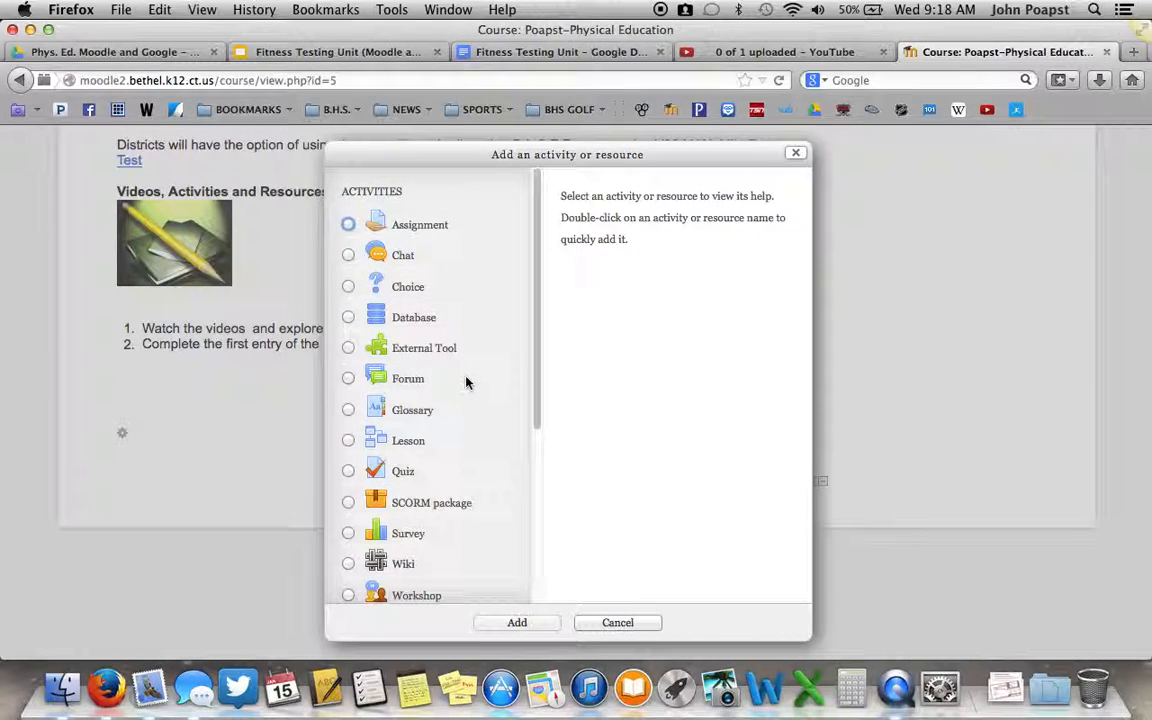
click(348, 226)
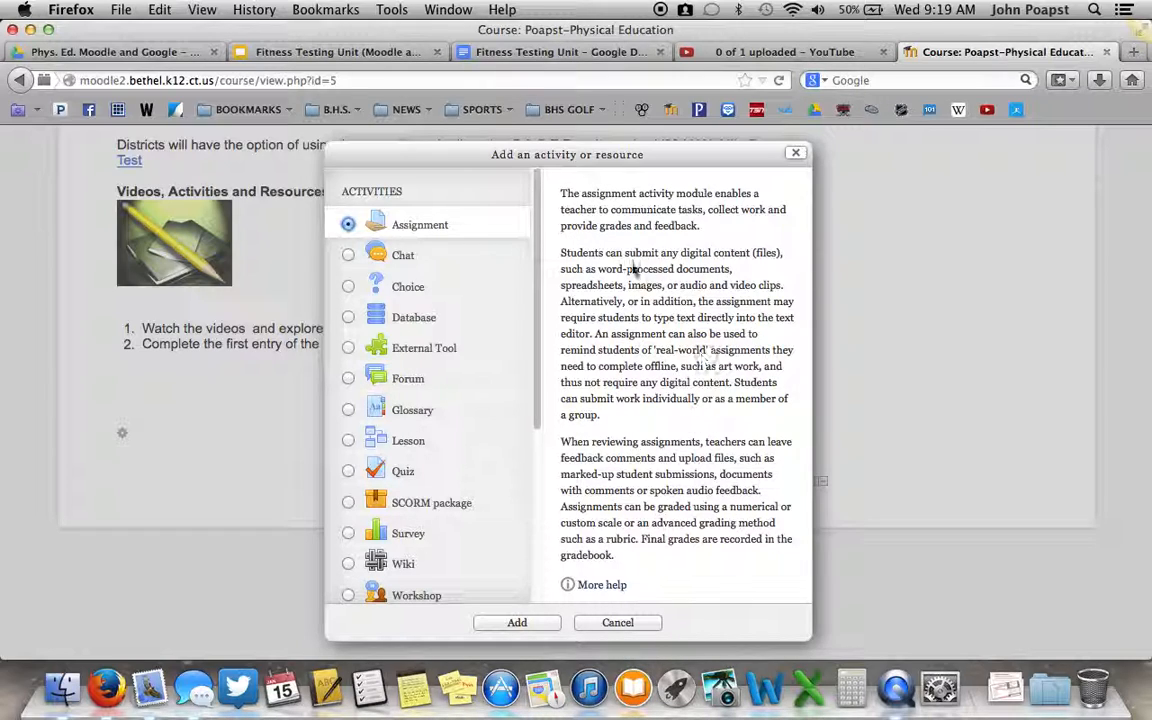
click(510, 622)
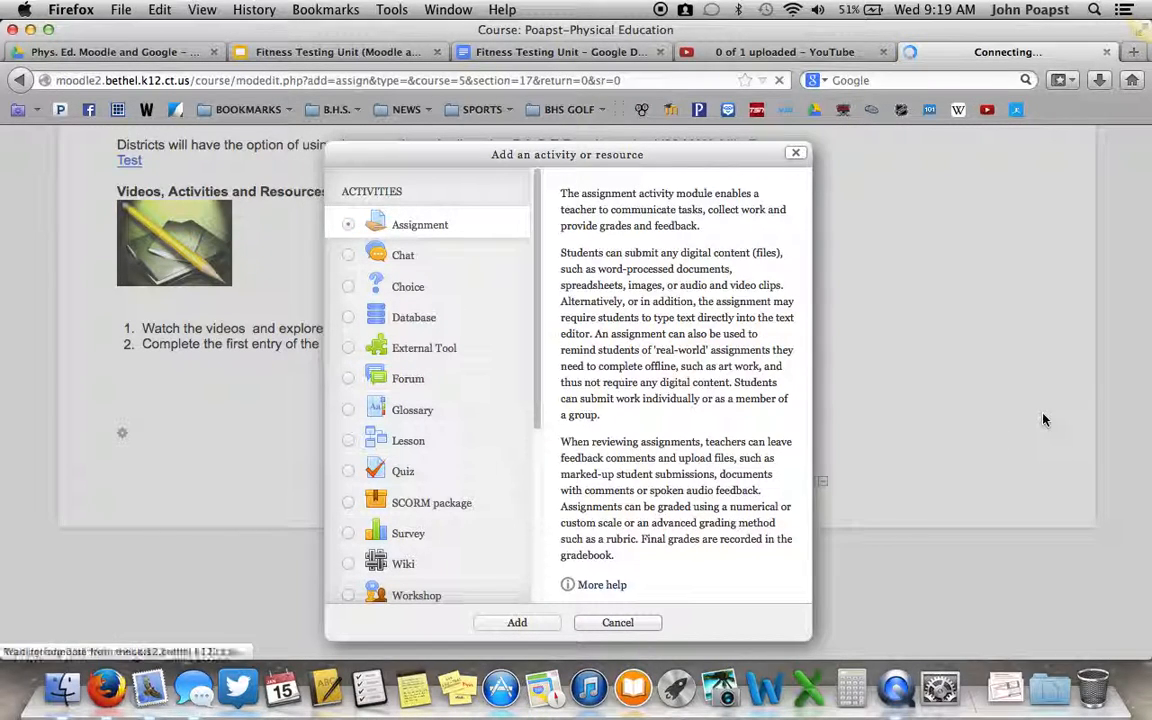
Name the assignment "Fitness Journal (1st Entry)", show the description's editing tools and enlarge its text area
scroll(90, 360, down, 5)
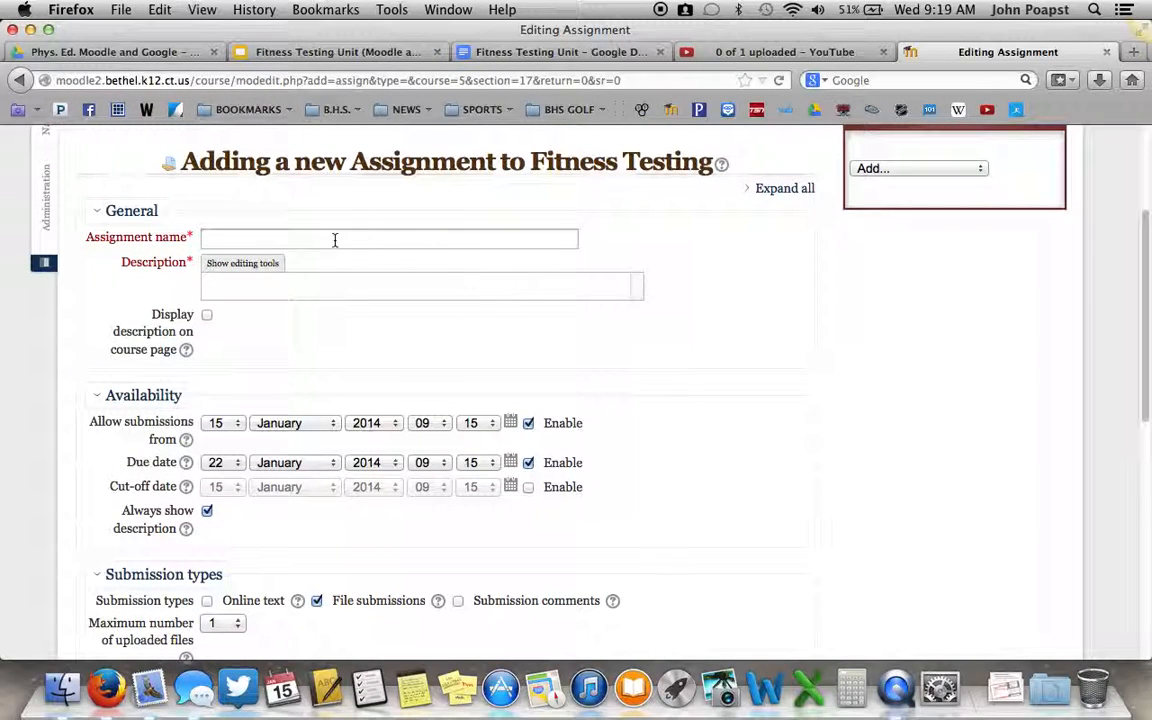
click(226, 237)
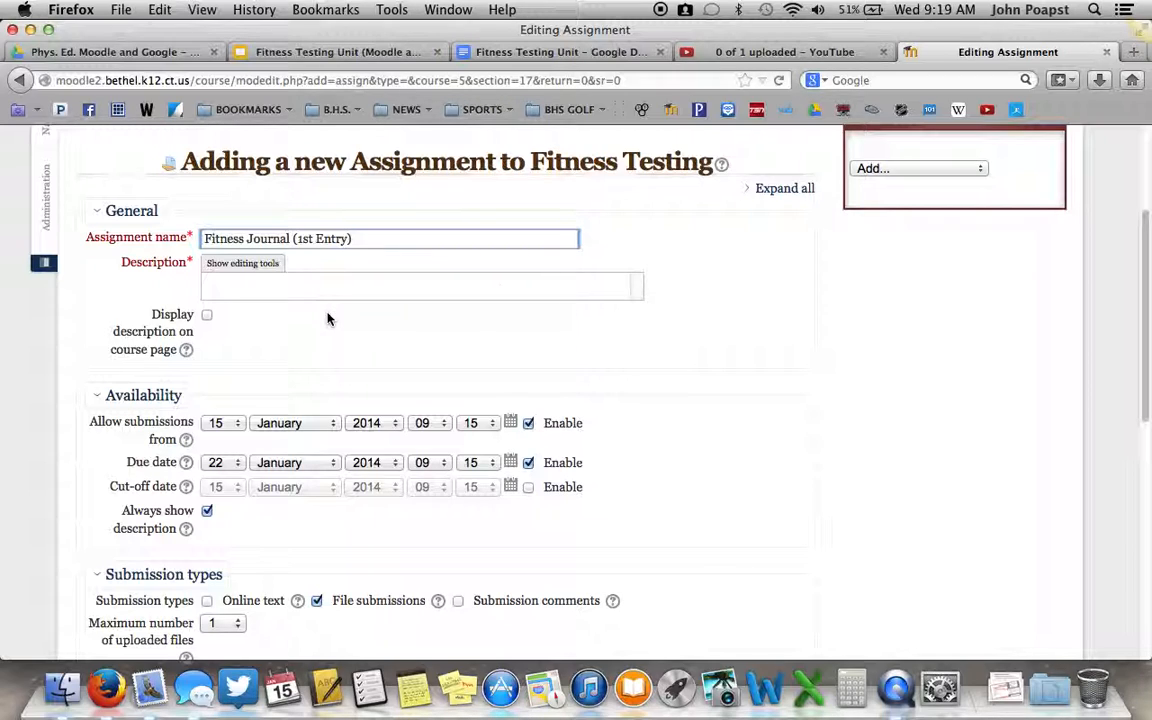
click(270, 265)
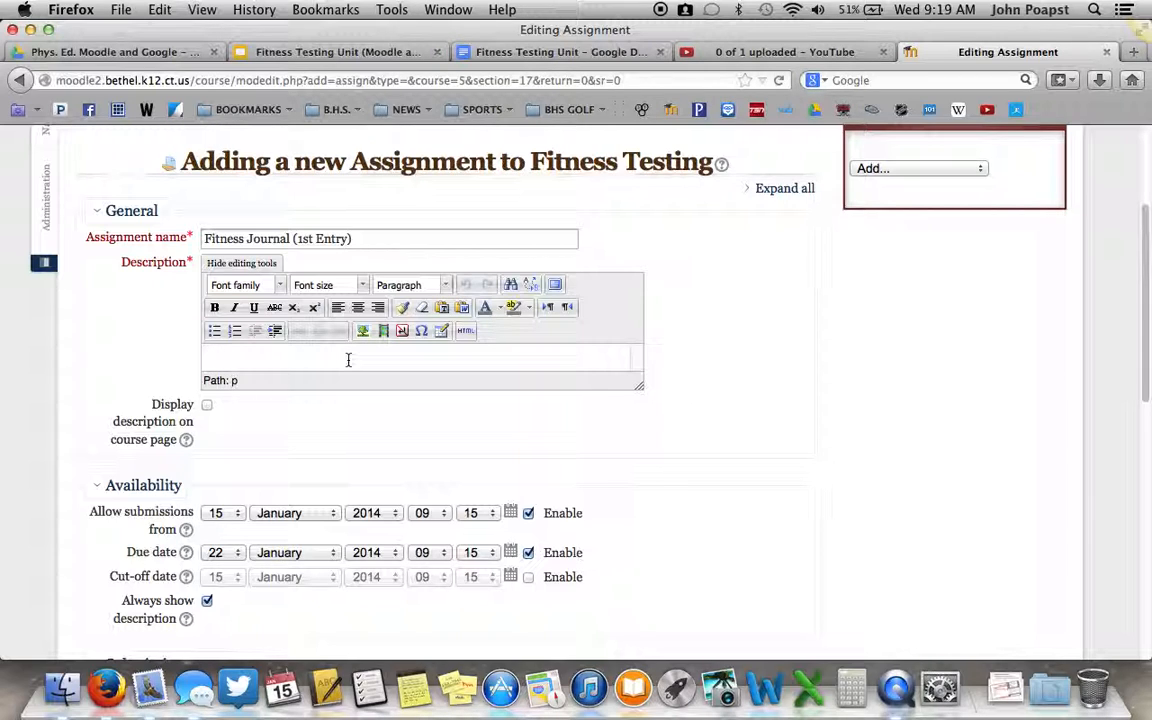
drag(642, 386, 806, 606)
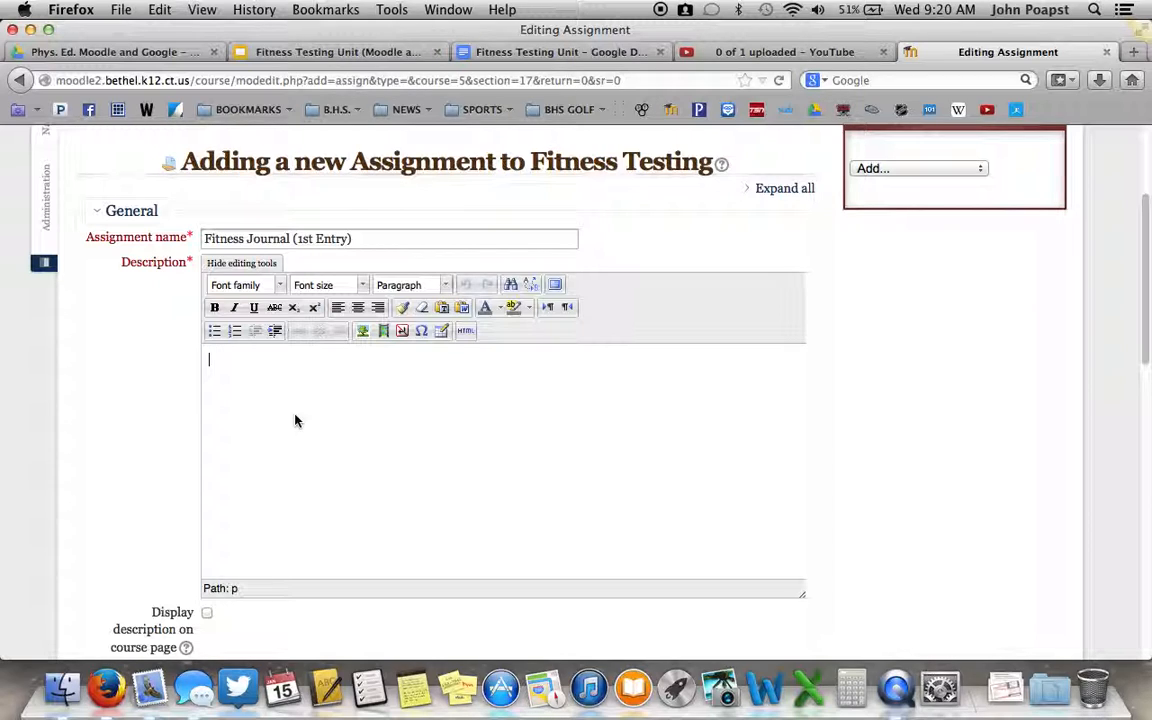
Open the Fitness Testing Unit document in Google Drive and copy the full 1st Entry text under ASSIGNMENTS
click(165, 51)
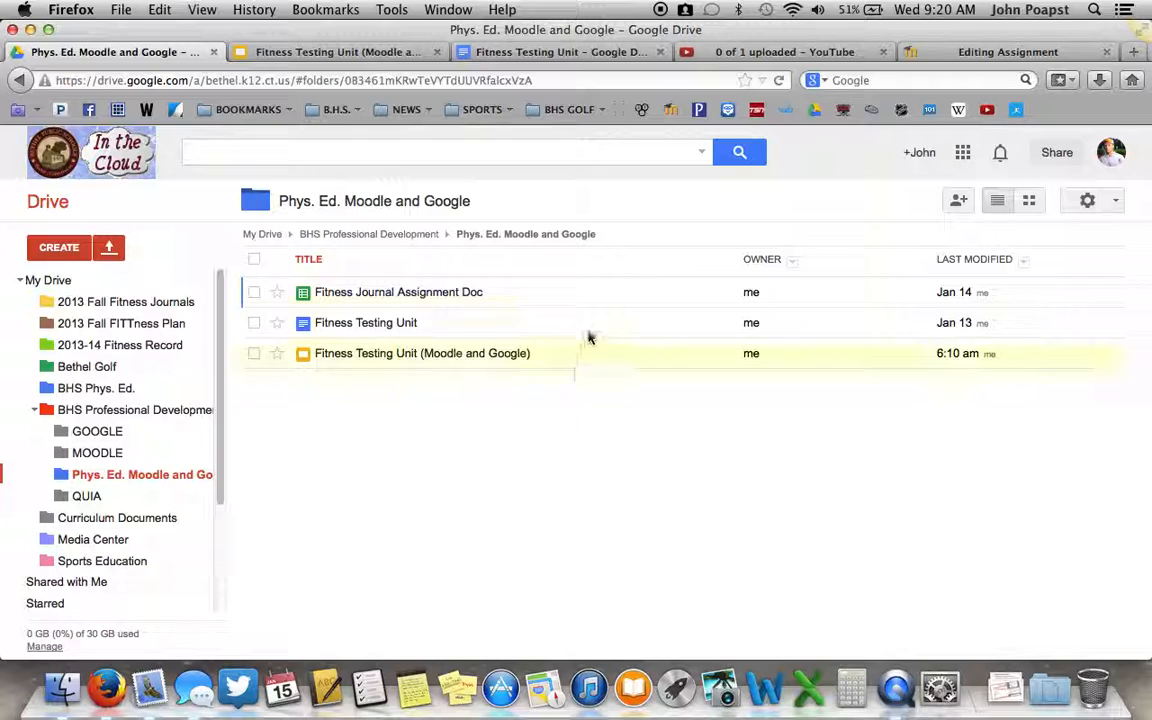
click(393, 327)
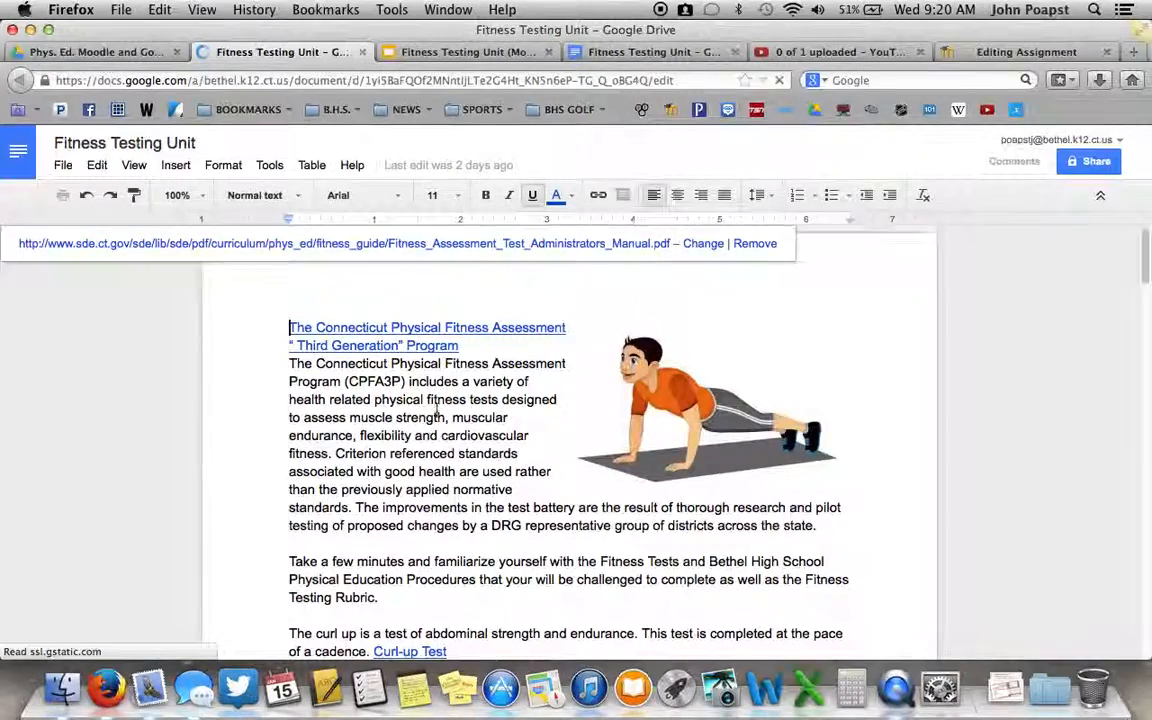
scroll(457, 426, down, 10)
scroll(457, 426, down, 10)
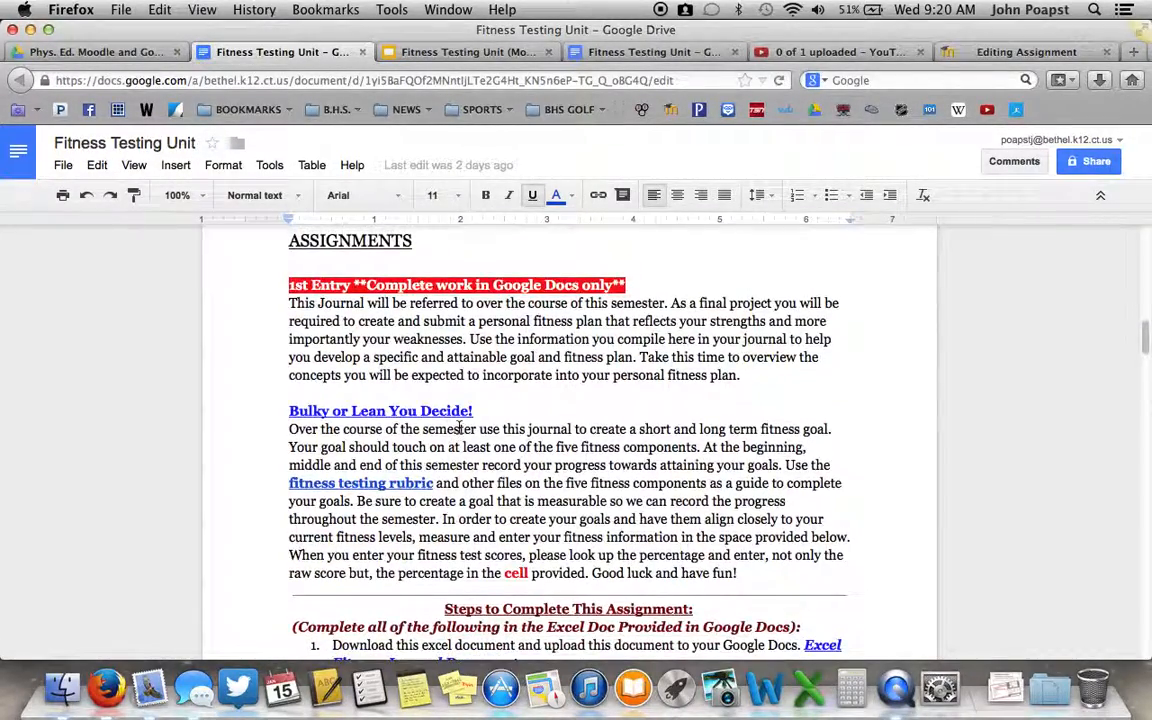
scroll(459, 427, up, 2)
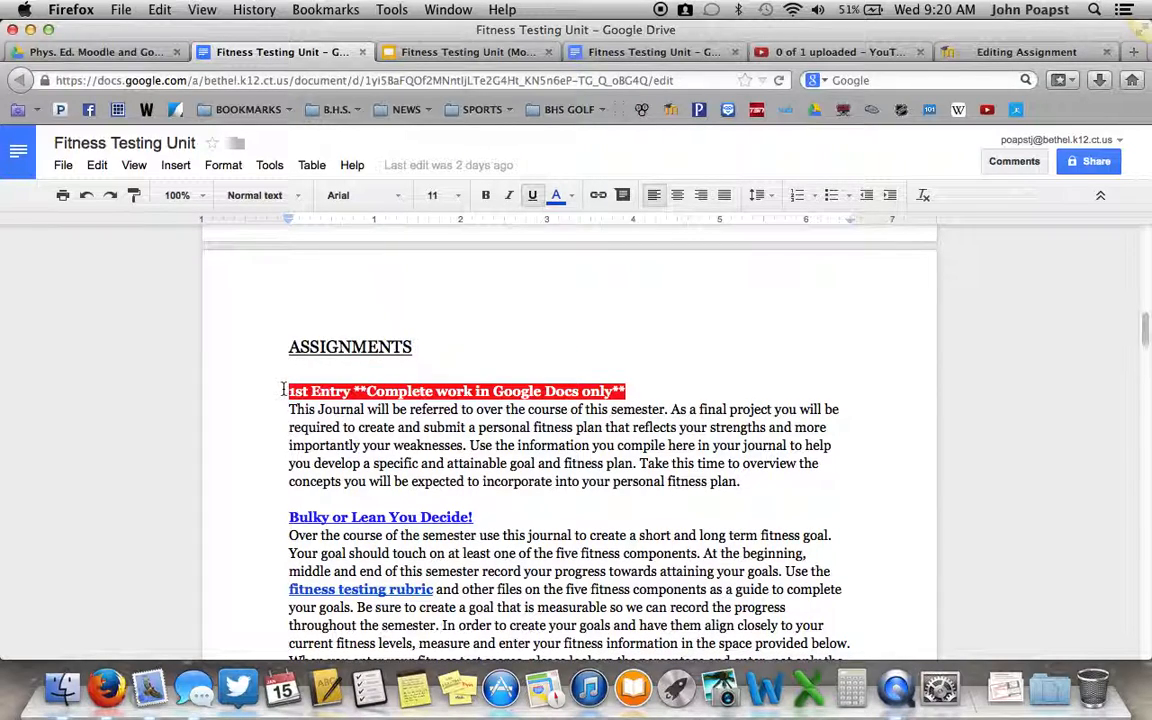
drag(285, 390, 699, 483)
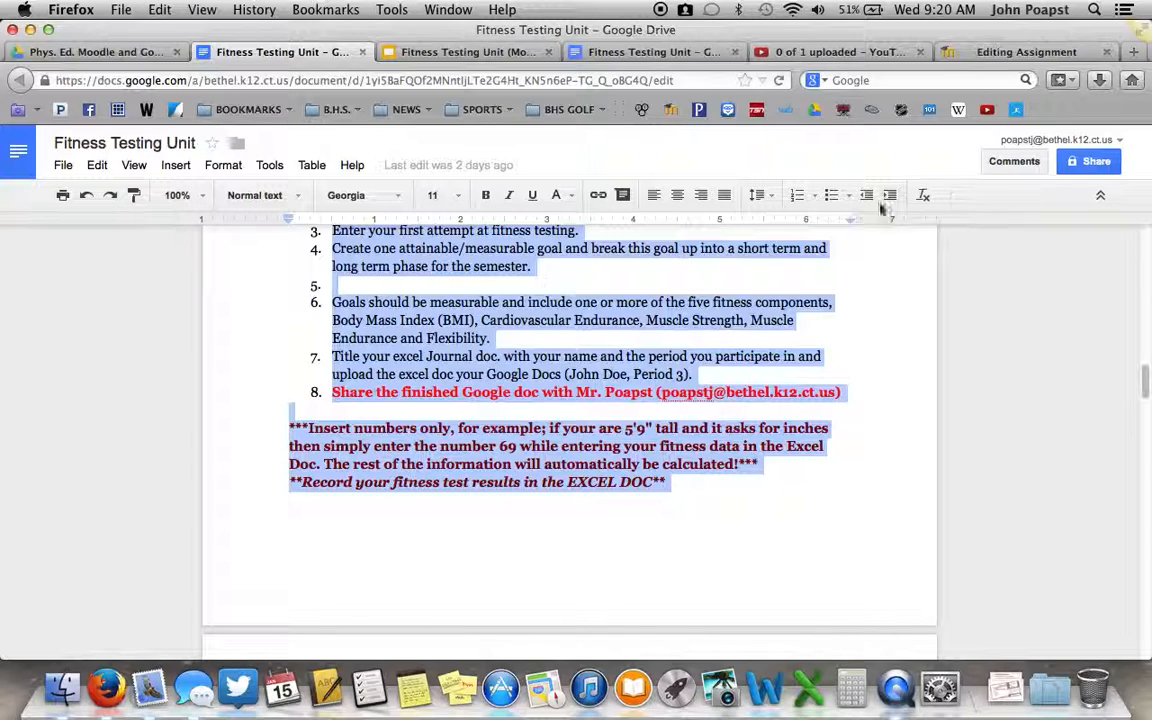
Paste the copied 1st Entry instructions into the Moodle assignment's description and check them from the beginning
click(1003, 60)
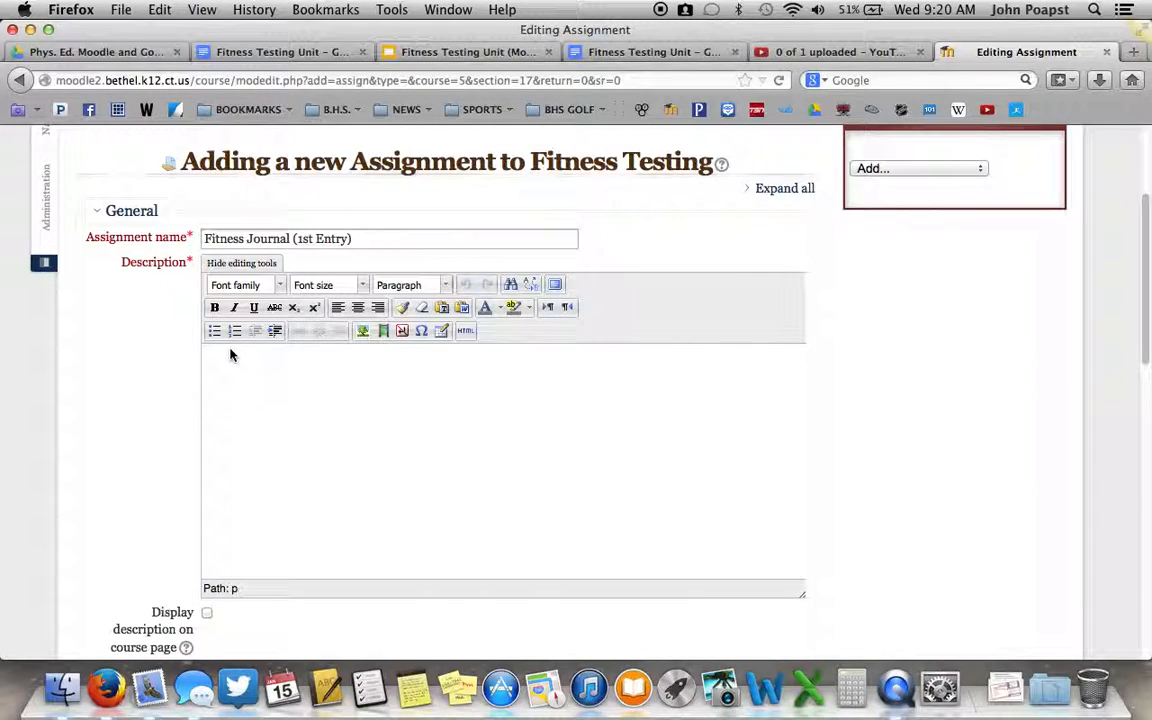
key(super+v)
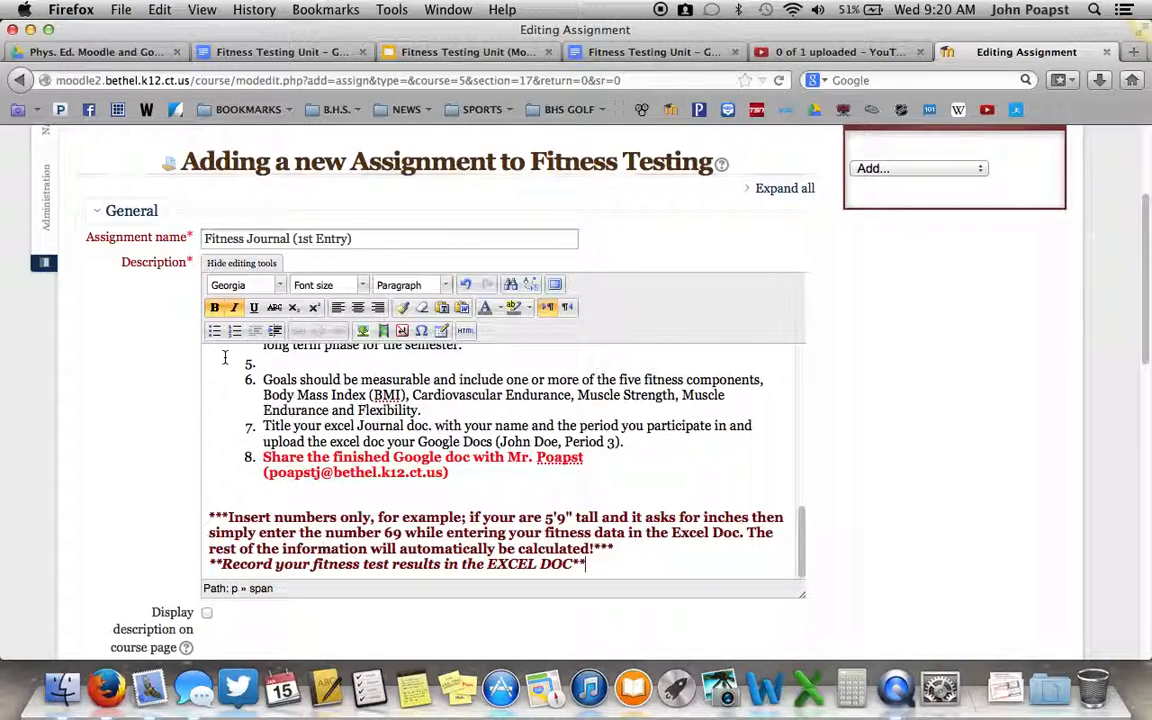
scroll(419, 425, up, 5)
scroll(419, 425, up, 10)
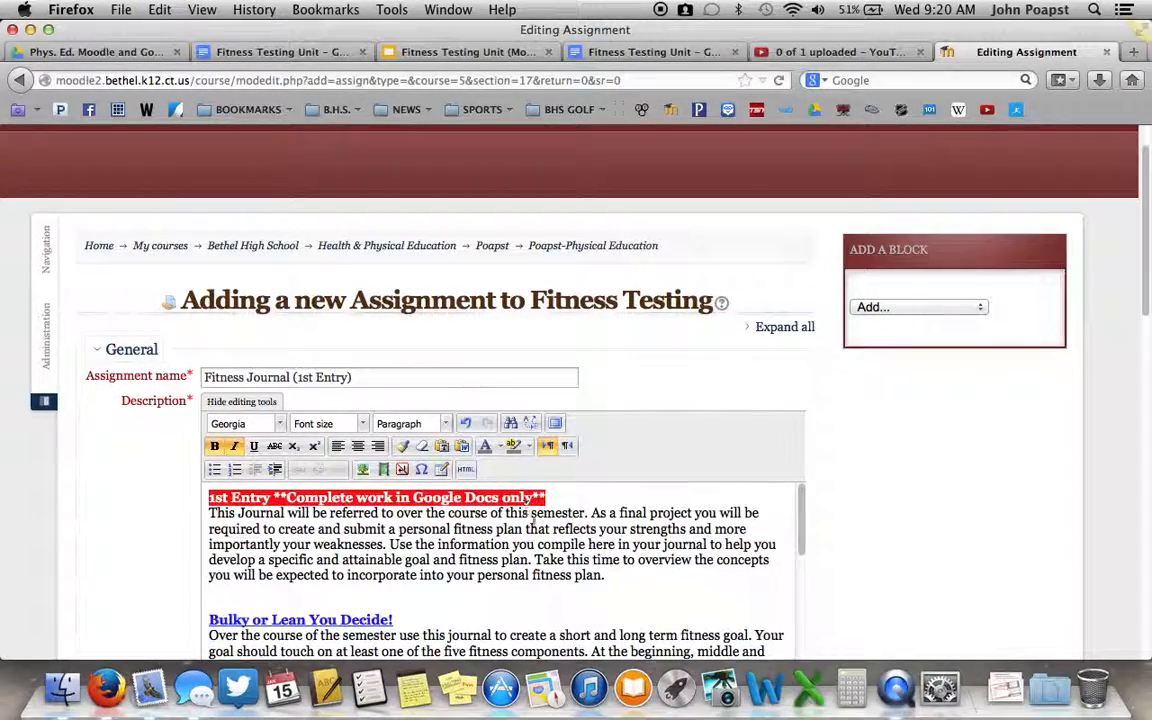
Disable the assignment's due date, leaving the date for allowing submissions enabled
scroll(630, 407, down, 8)
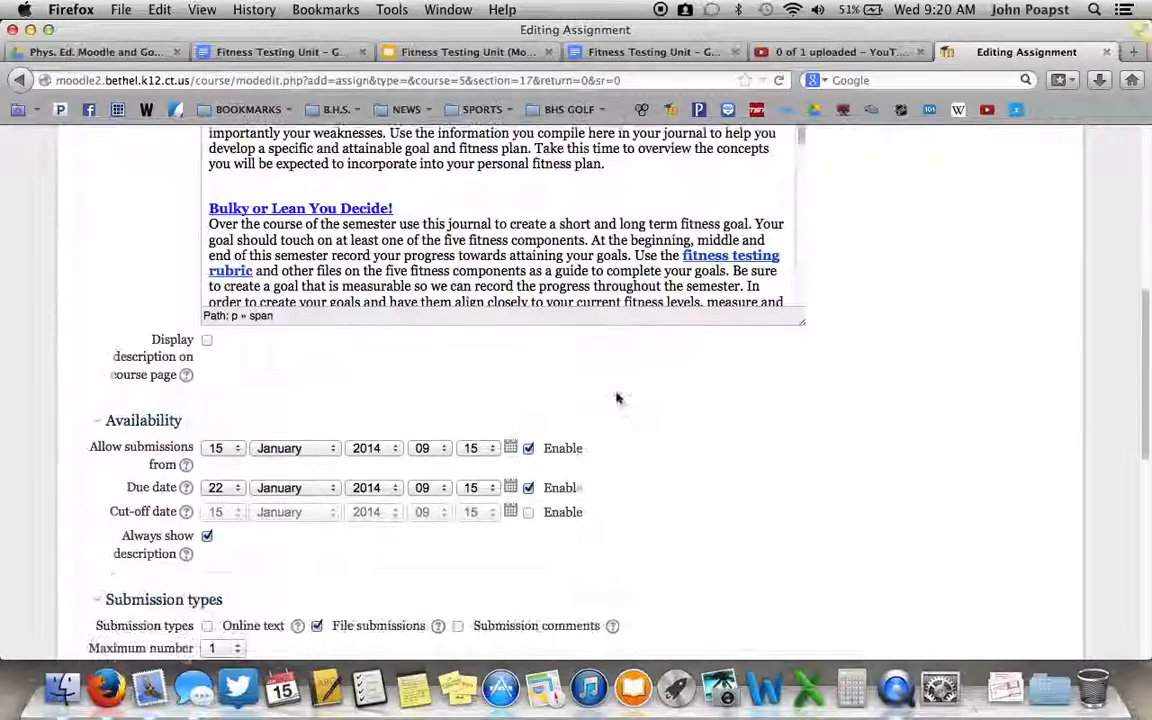
scroll(459, 283, down, 3)
scroll(459, 283, up, 5)
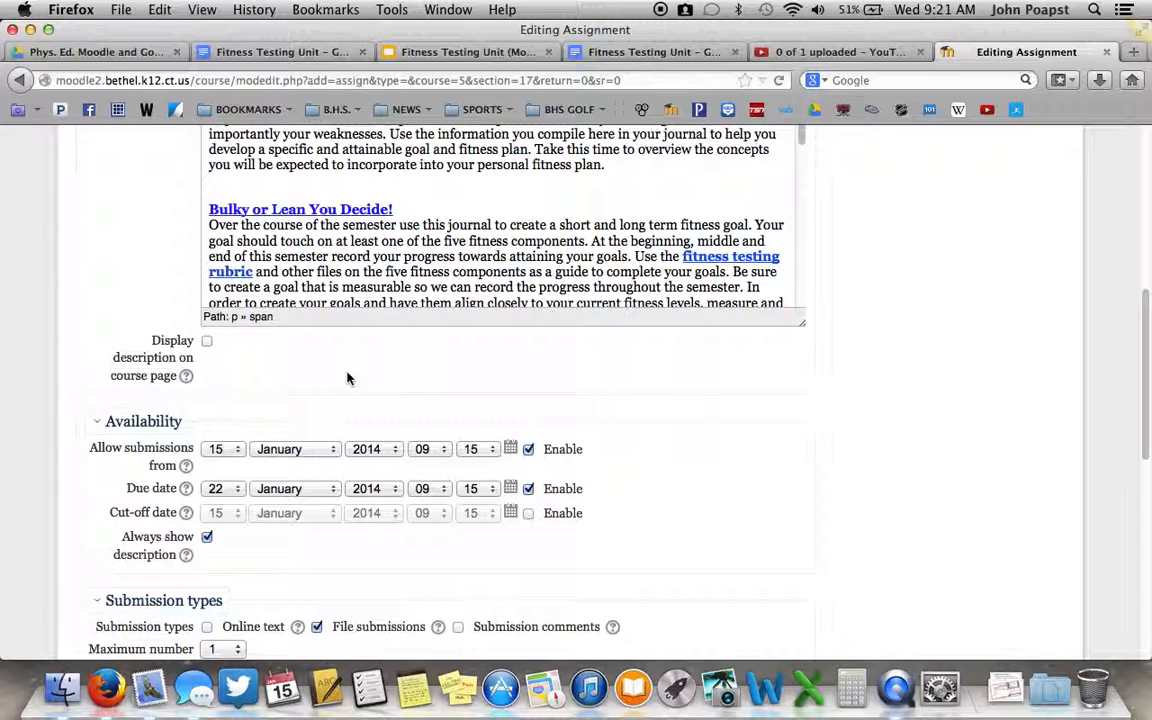
scroll(326, 368, down, 3)
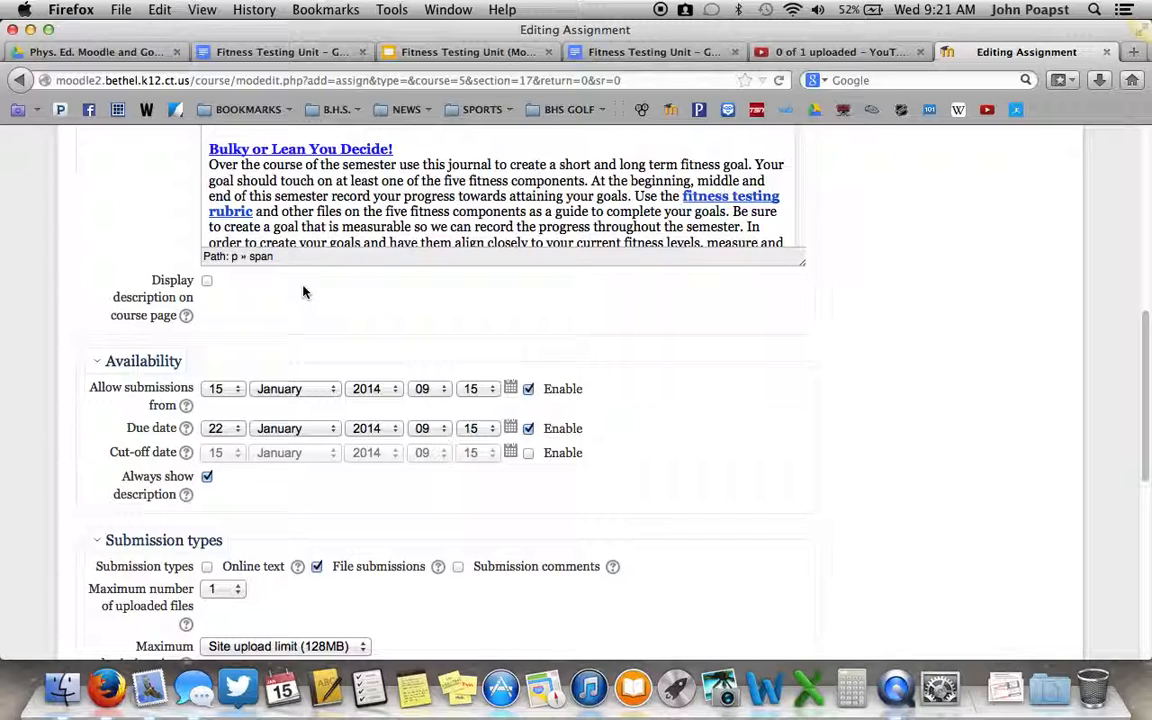
click(528, 389)
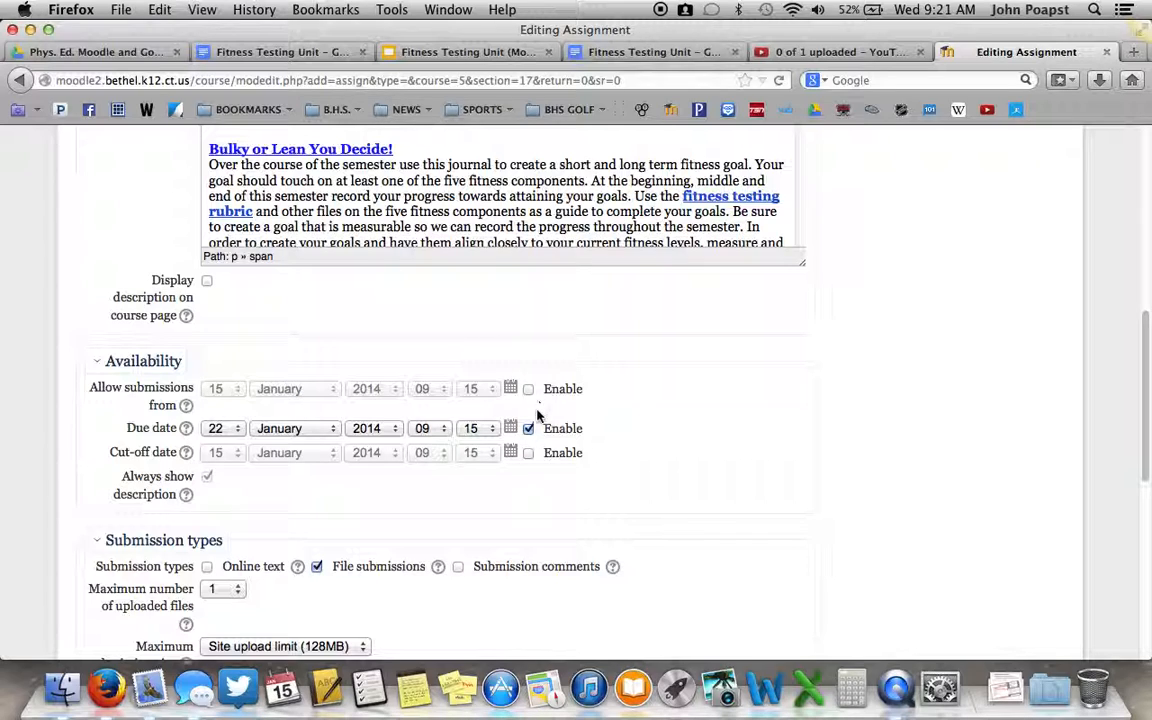
click(528, 428)
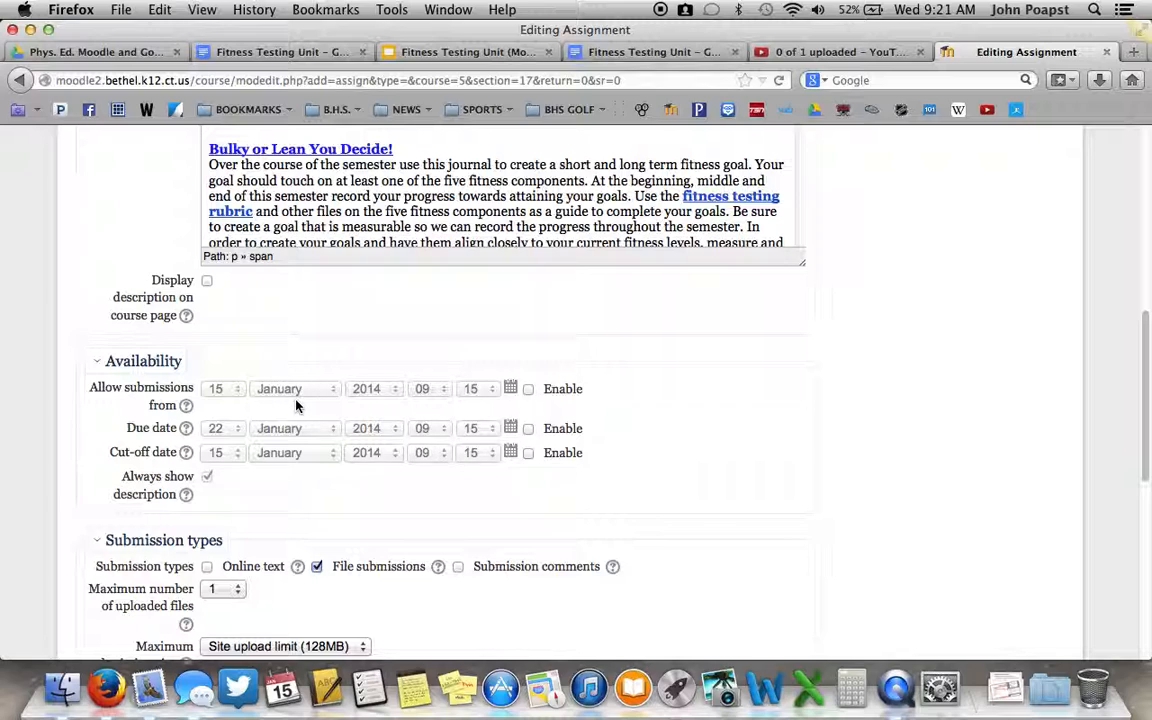
click(528, 389)
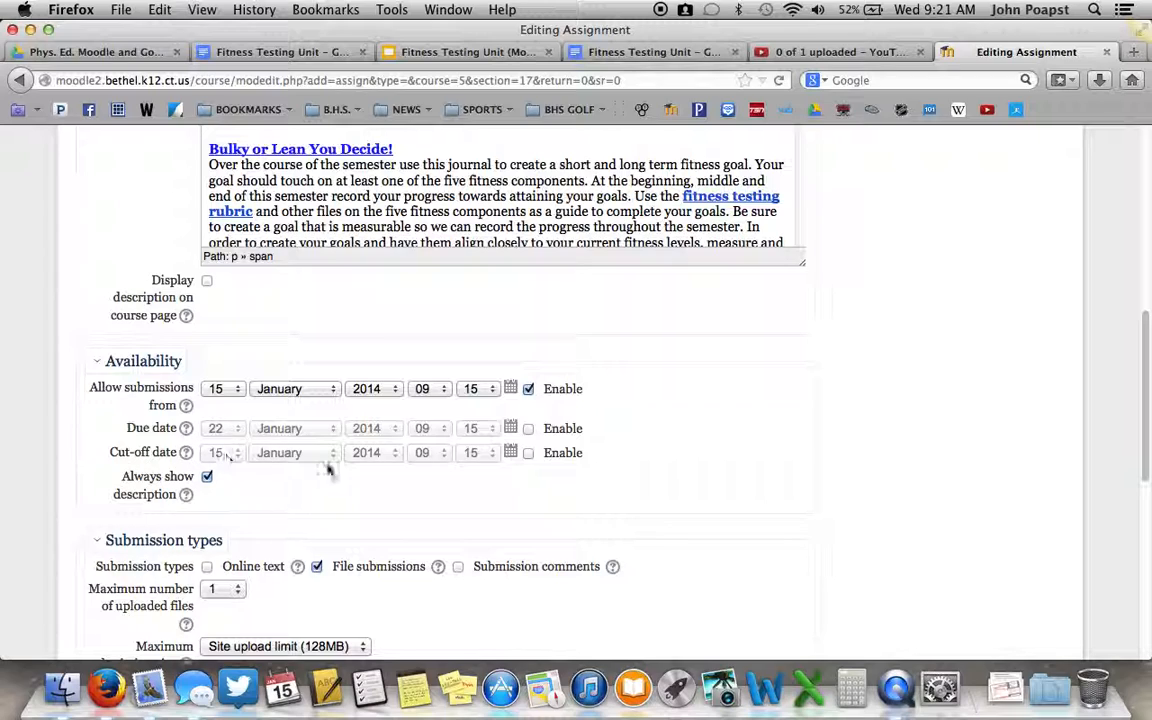
Turn off always showing the description and disable file submissions for the assignment
scroll(313, 458, down, 1)
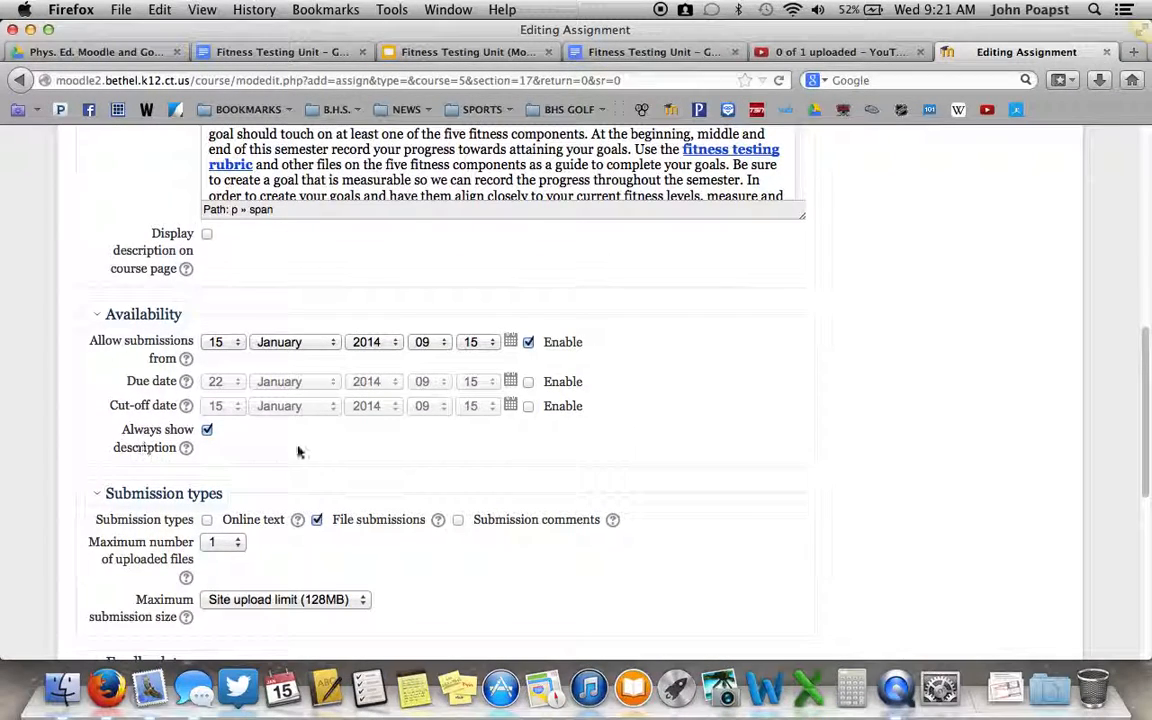
scroll(337, 468, down, 3)
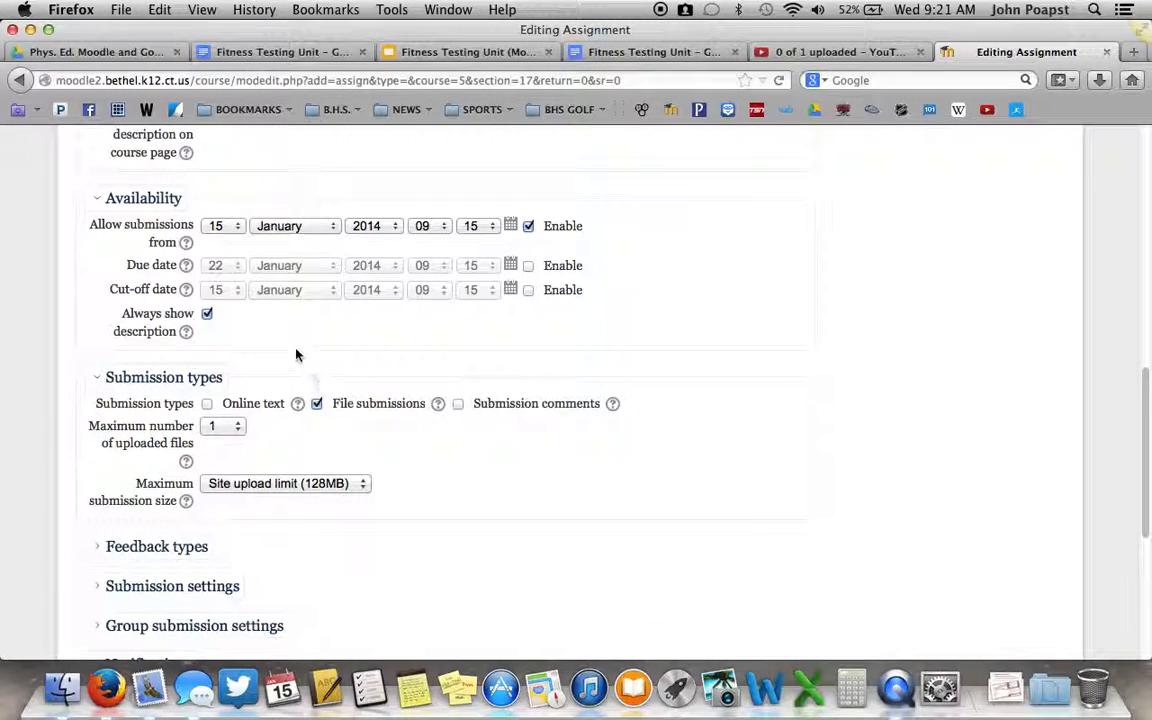
click(207, 315)
scroll(320, 380, down, 2)
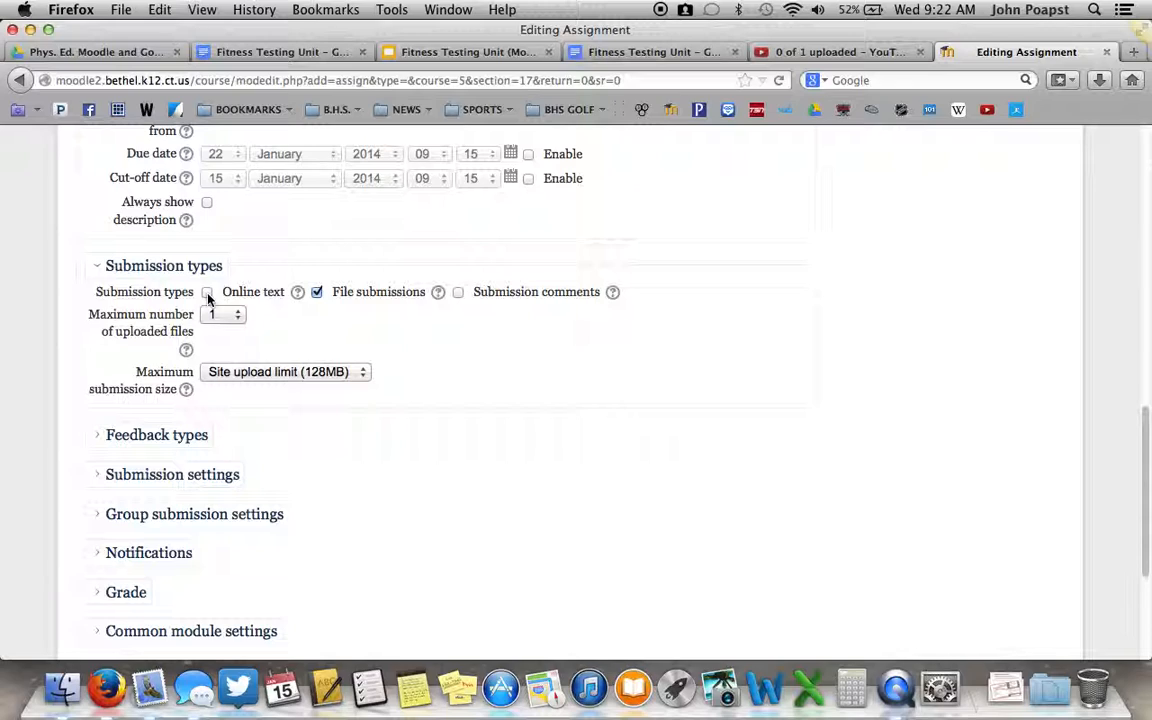
click(317, 292)
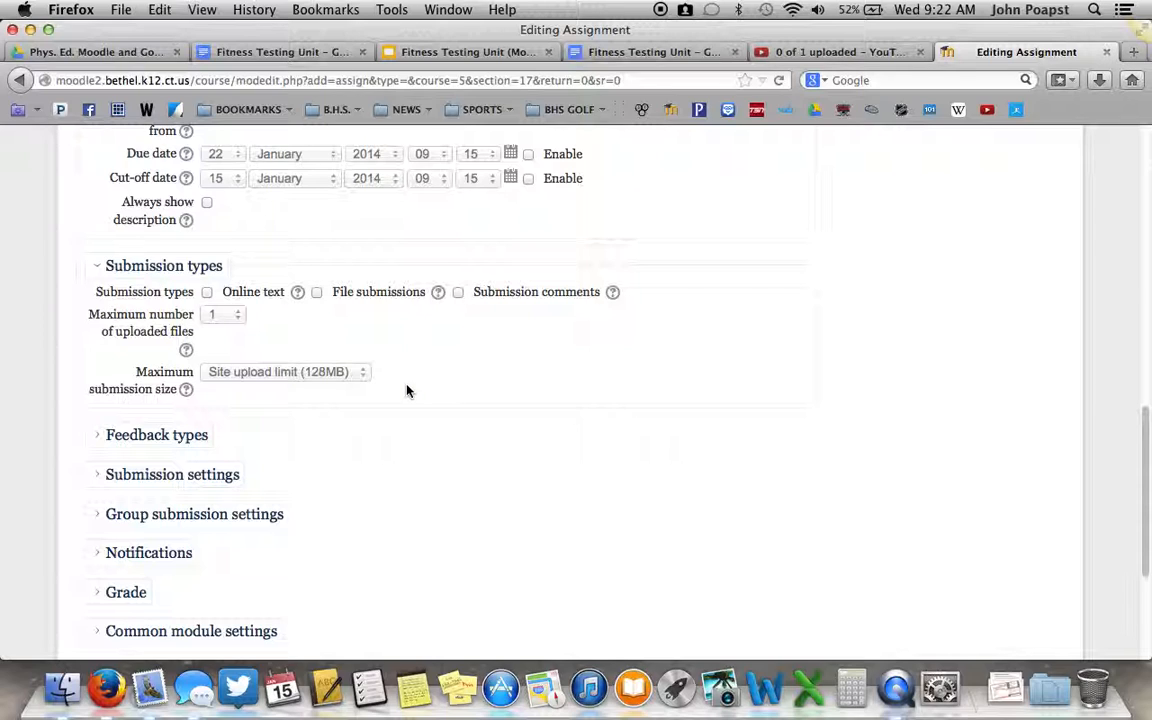
Save and display the Fitness Journal (1st Entry) assignment and review its instructions from the introduction through the completion steps and closing notes
scroll(185, 313, down, 3)
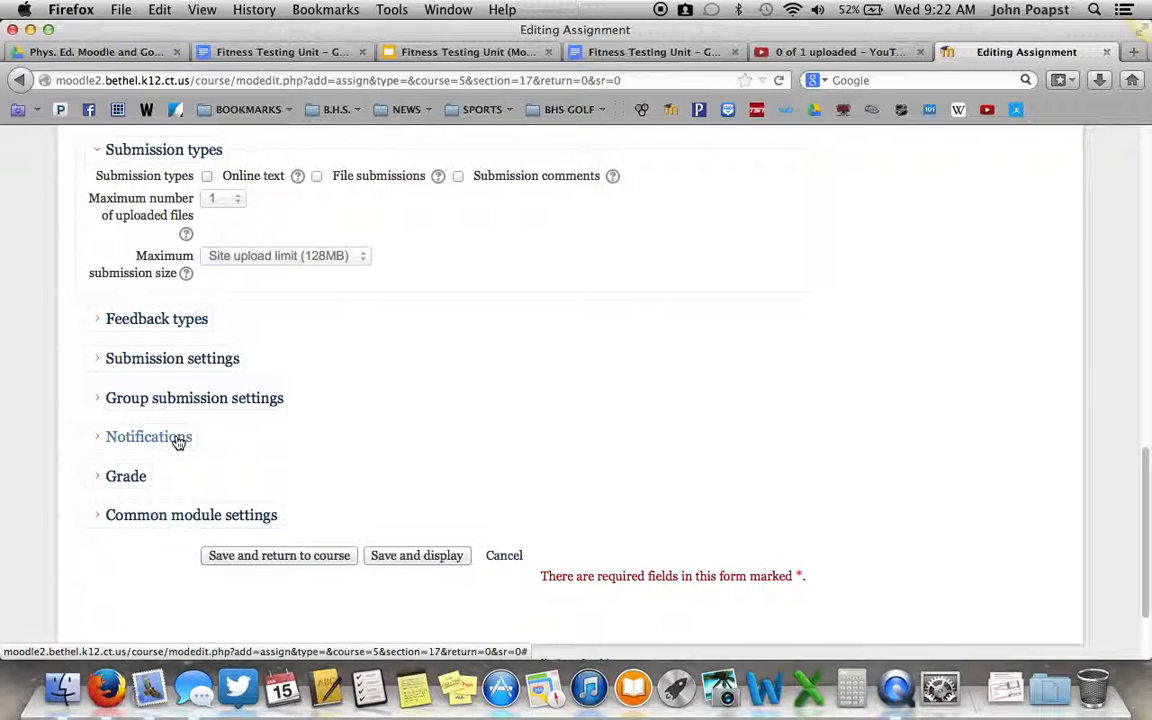
click(417, 558)
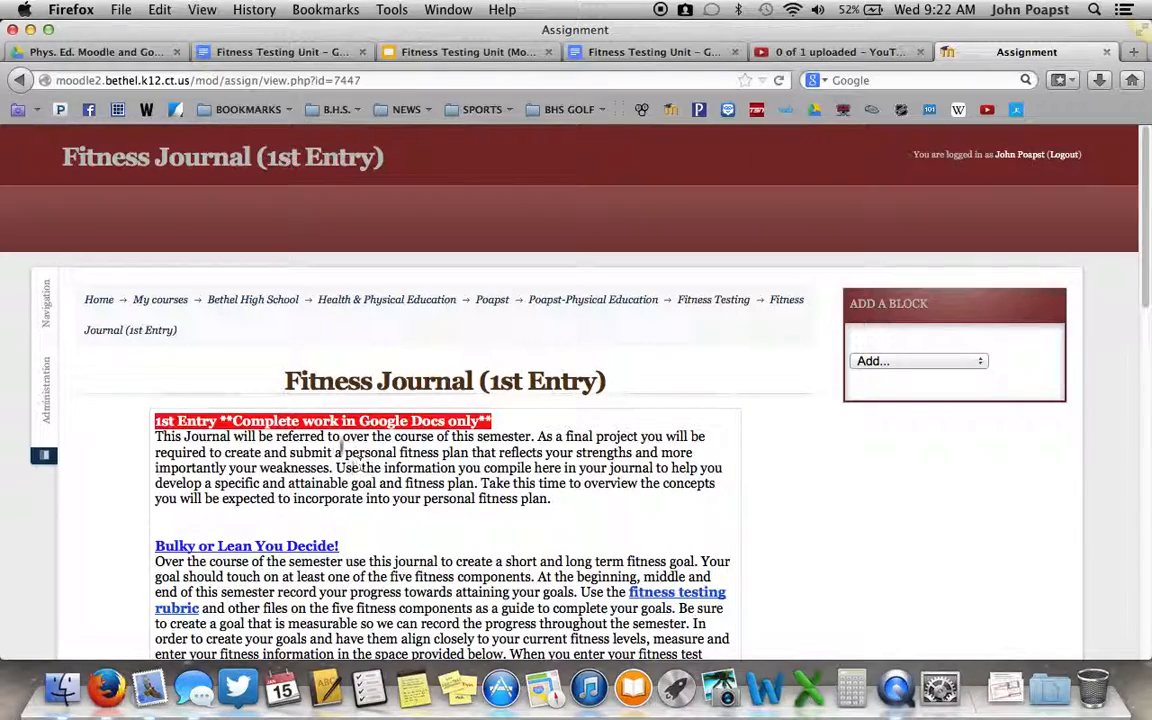
scroll(456, 500, down, 5)
scroll(684, 428, down, 1)
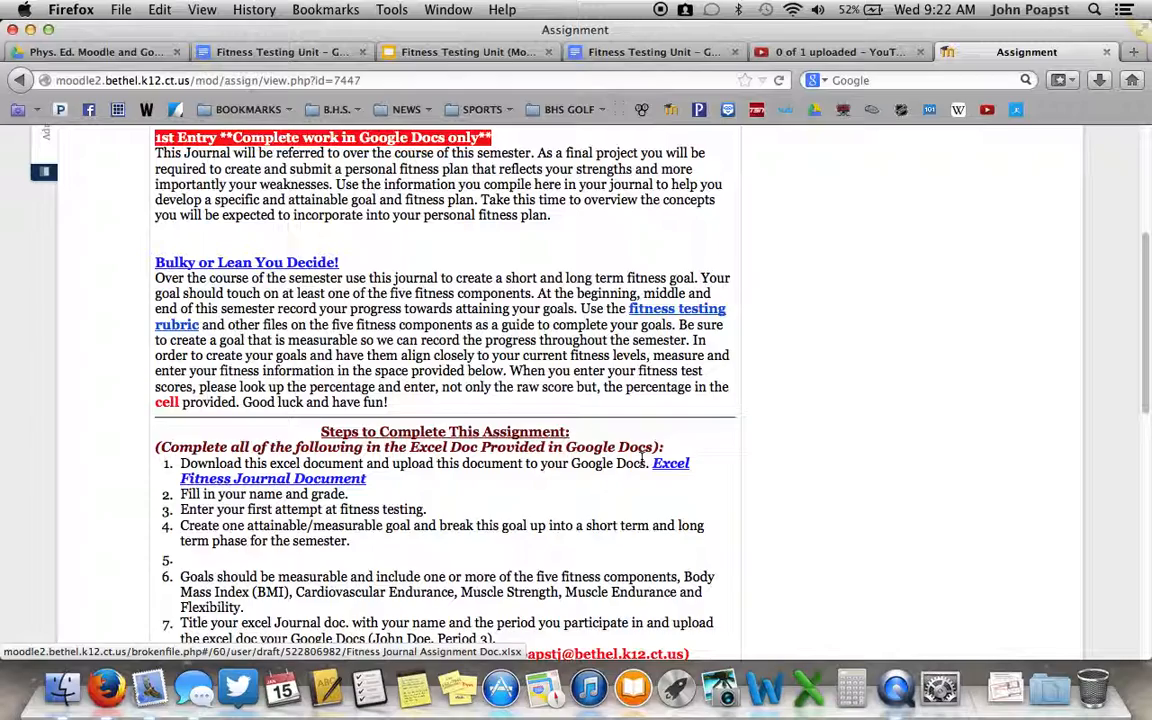
scroll(360, 400, up, 1)
scroll(360, 400, down, 5)
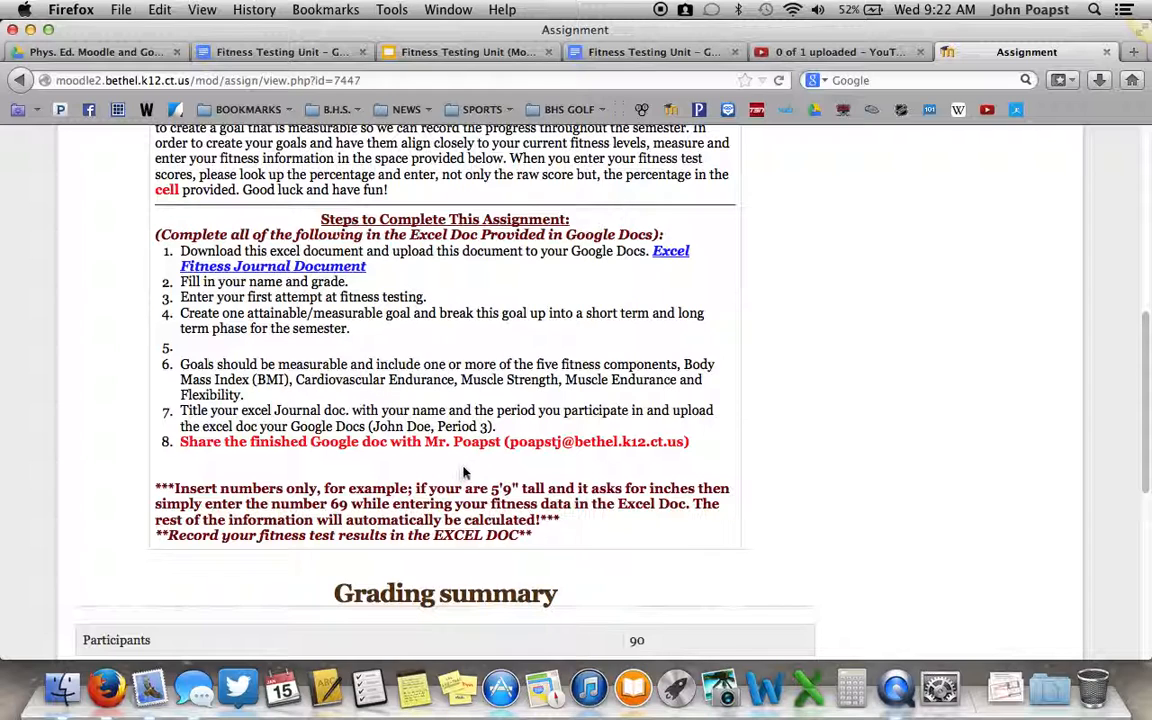
scroll(515, 422, down, 1)
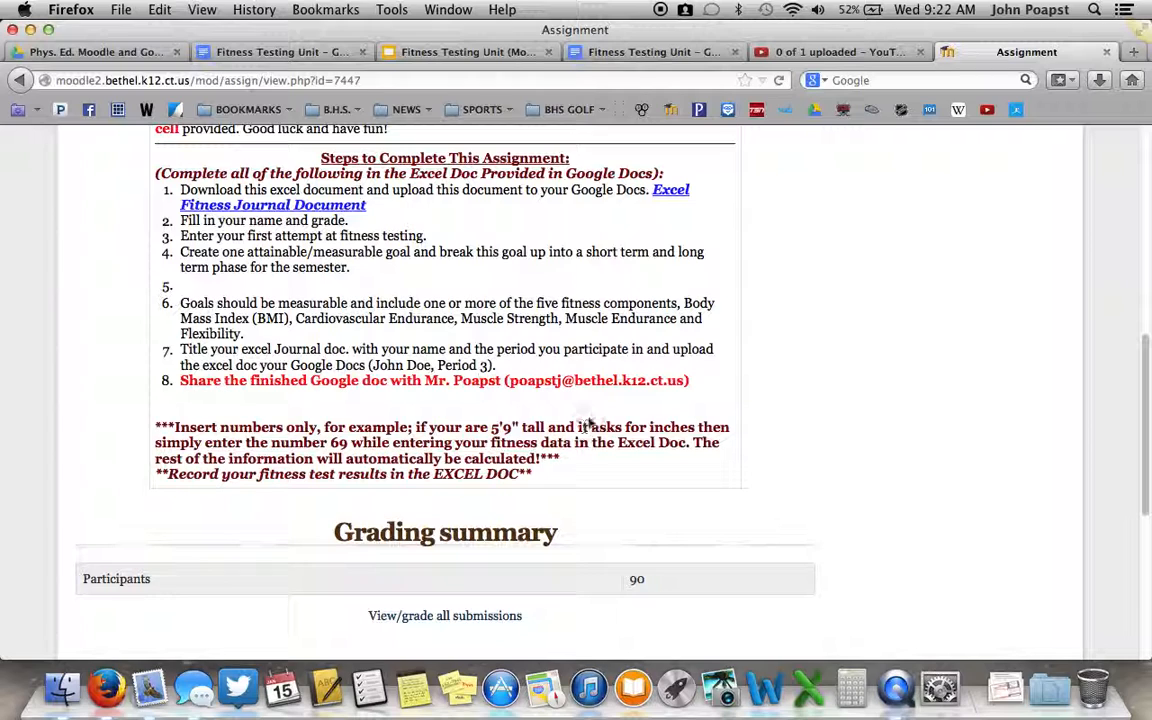
scroll(569, 447, up, 2)
scroll(578, 420, up, 1)
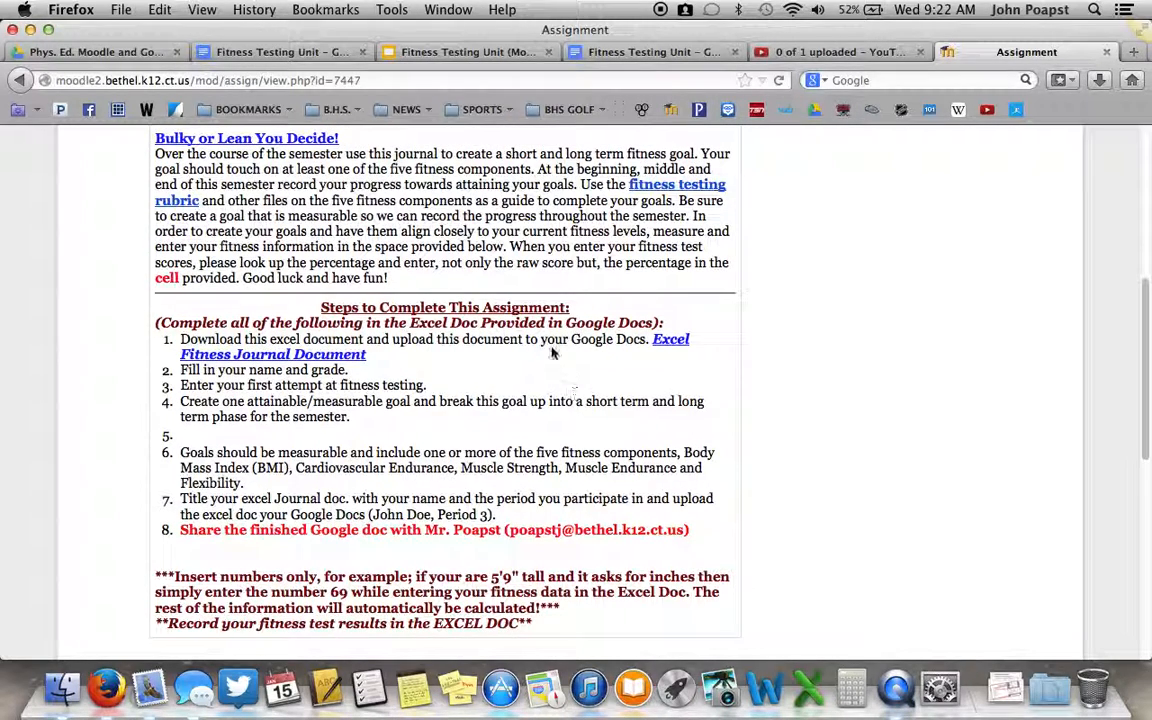